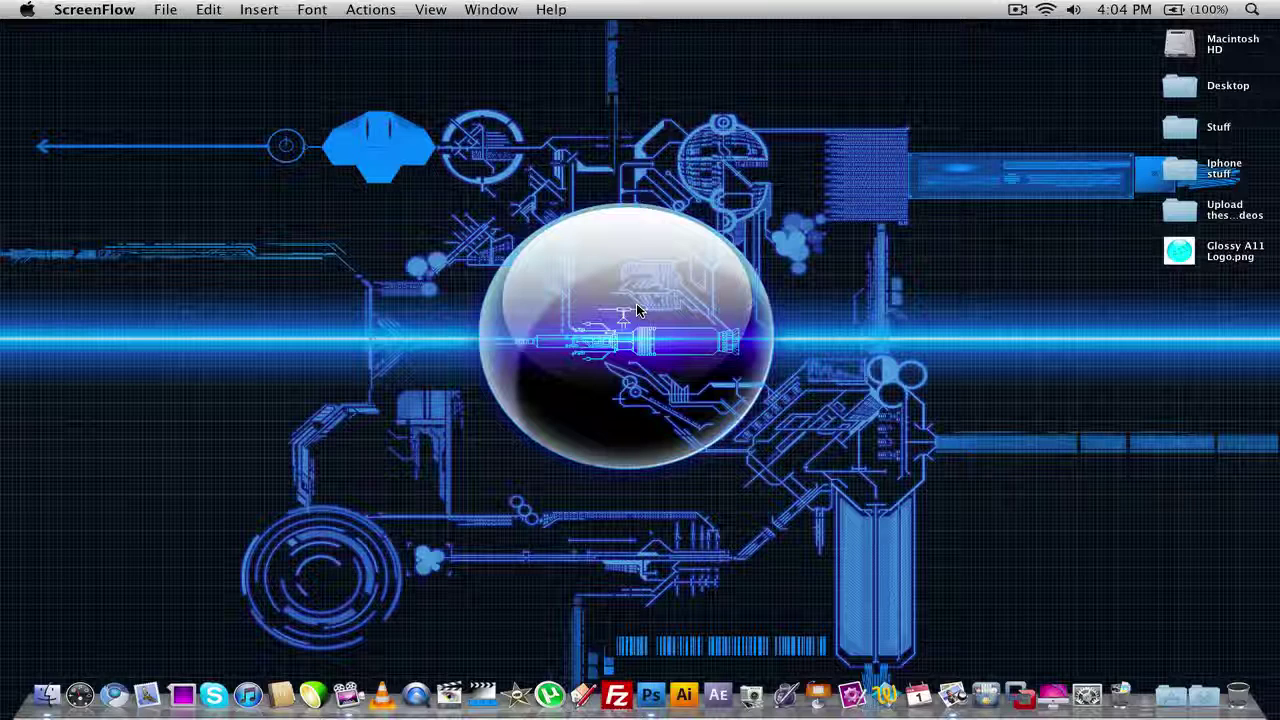
- Open Glossy A11 Logo.png from the desktop to examine the finished glossy logo, then close it
double_click(1183, 250)
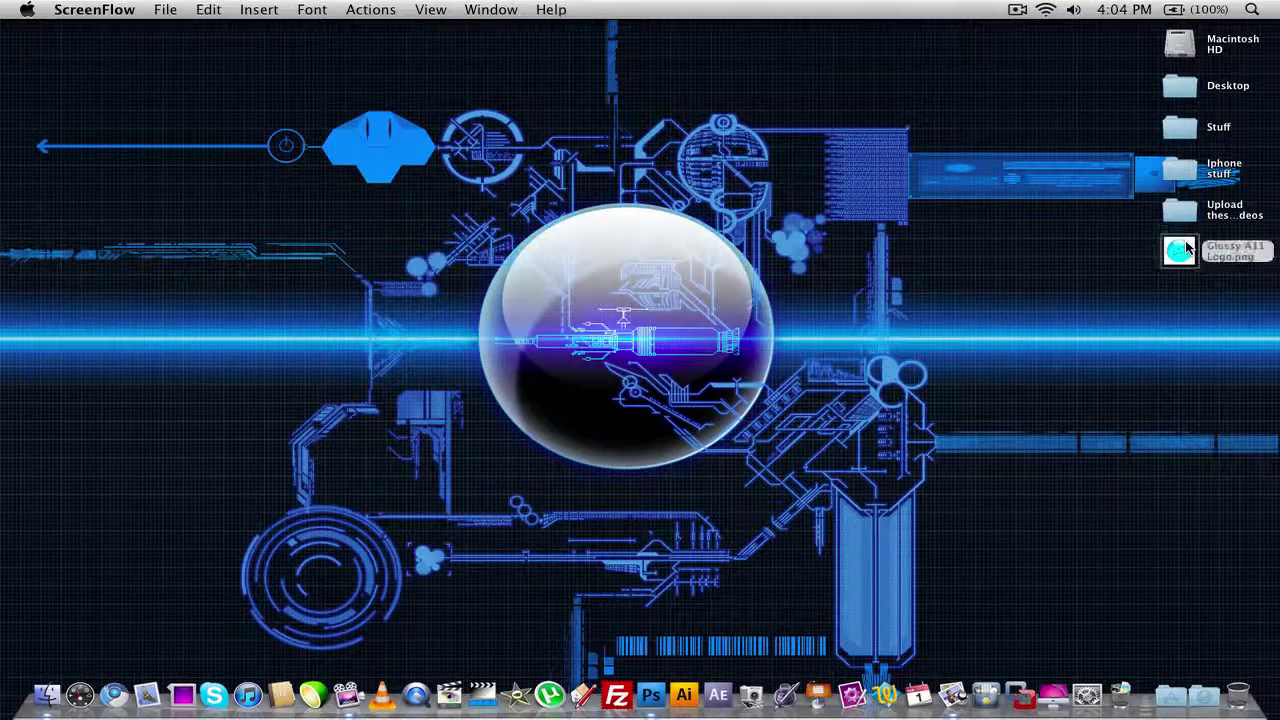
click(581, 306)
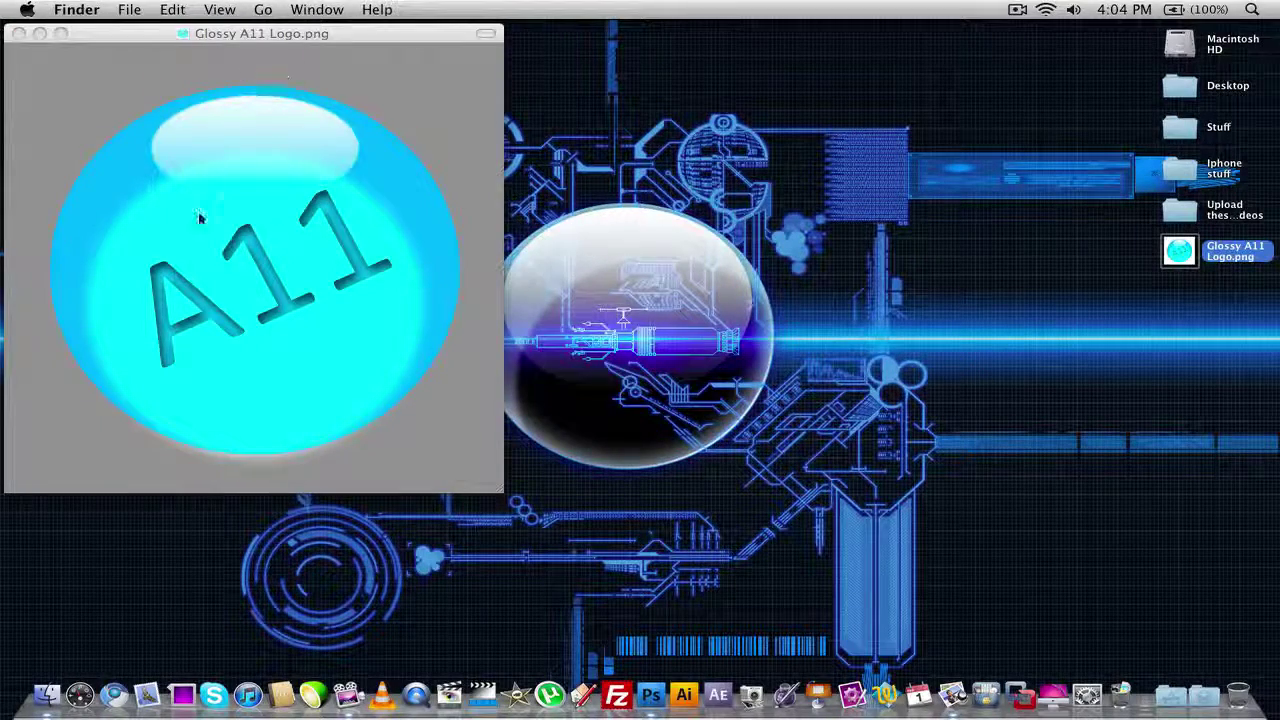
click(263, 170)
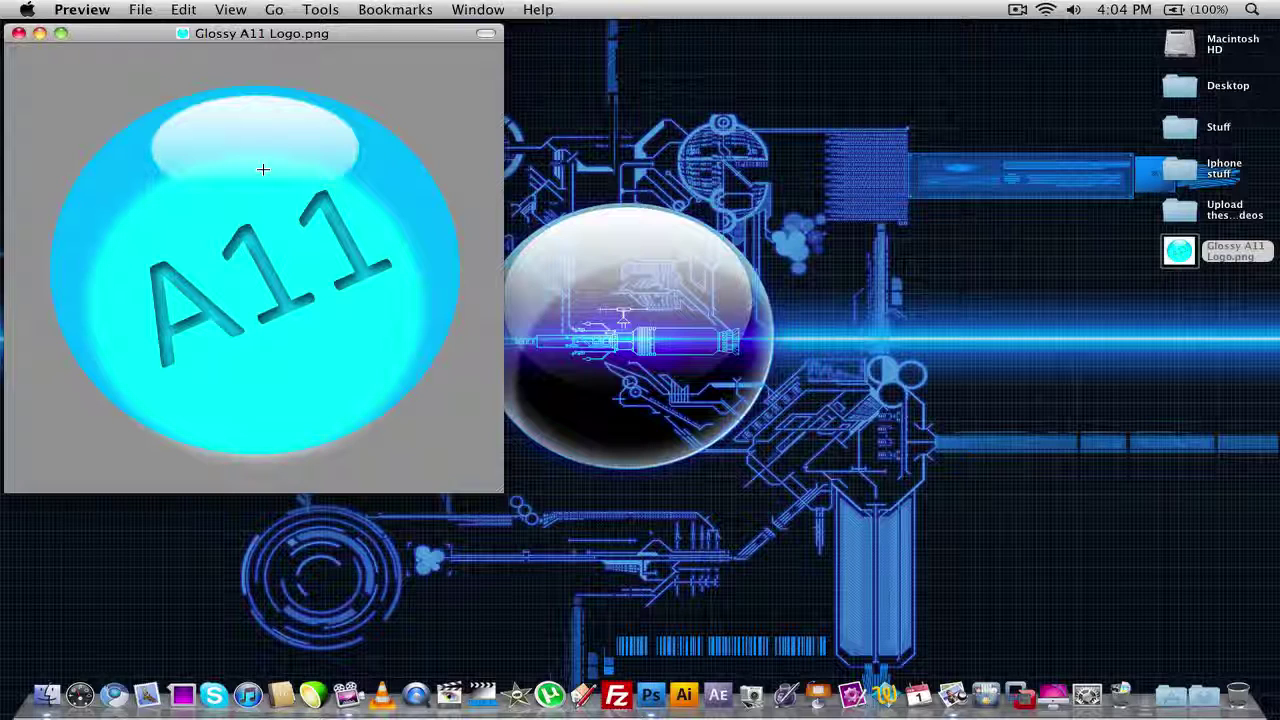
click(19, 34)
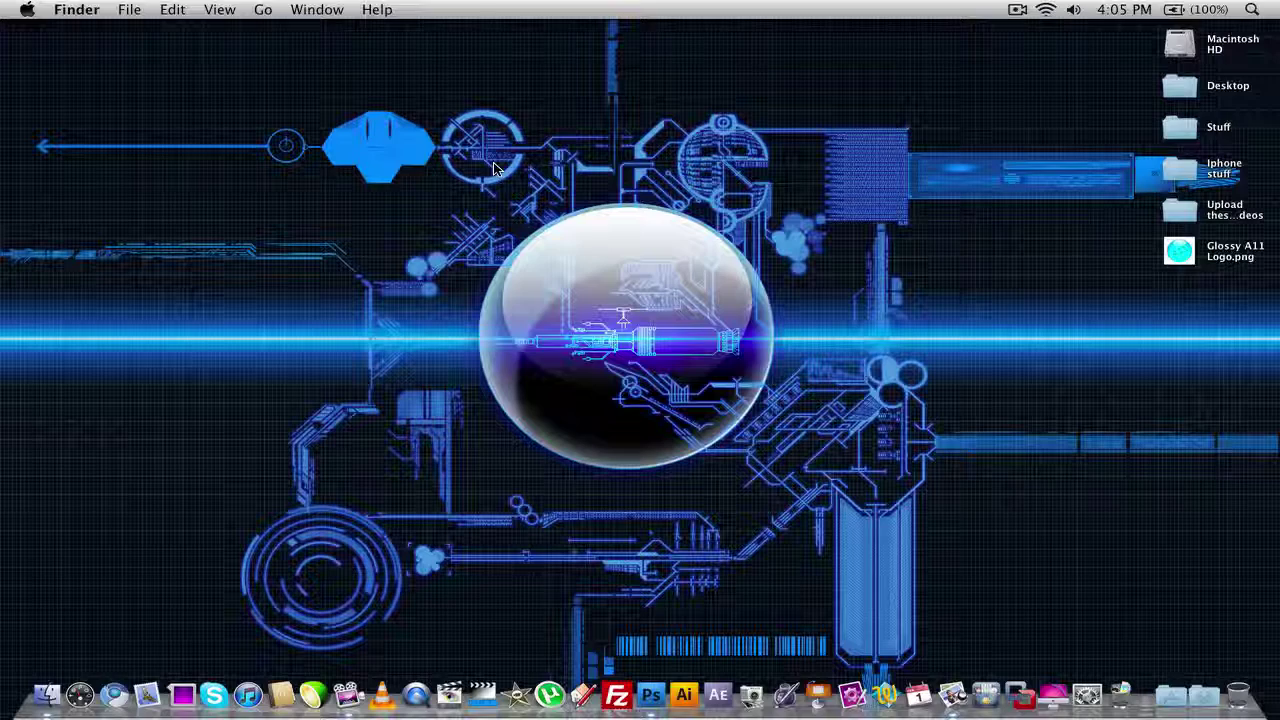
- Switch to Photoshop and create a new document 500 pixels wide and 500 pixels high
click(645, 697)
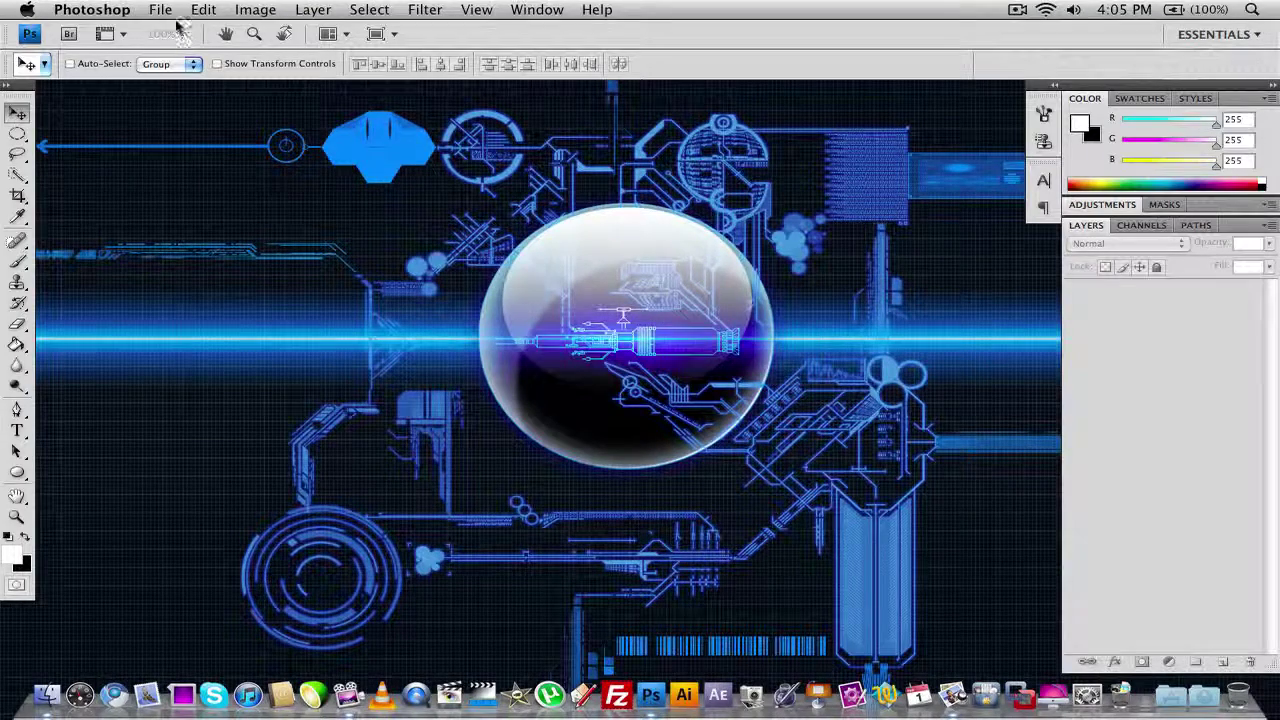
click(172, 12)
click(180, 31)
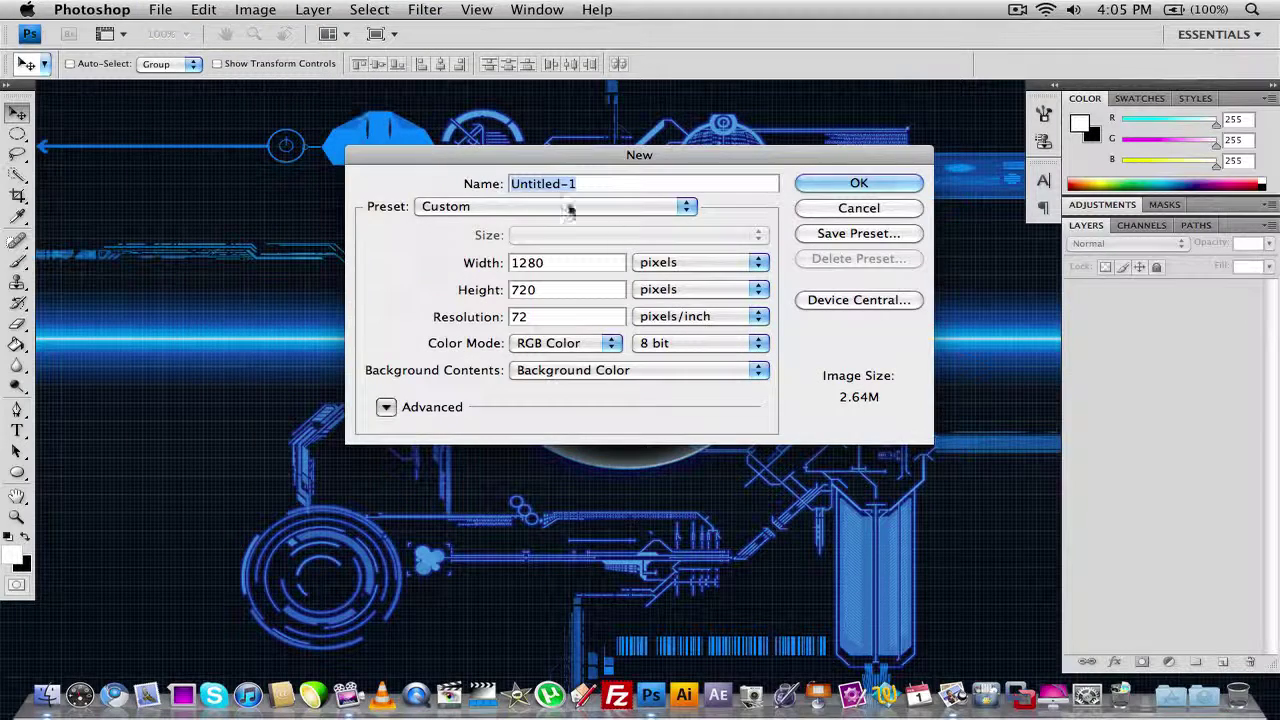
double_click(600, 264)
text(5)
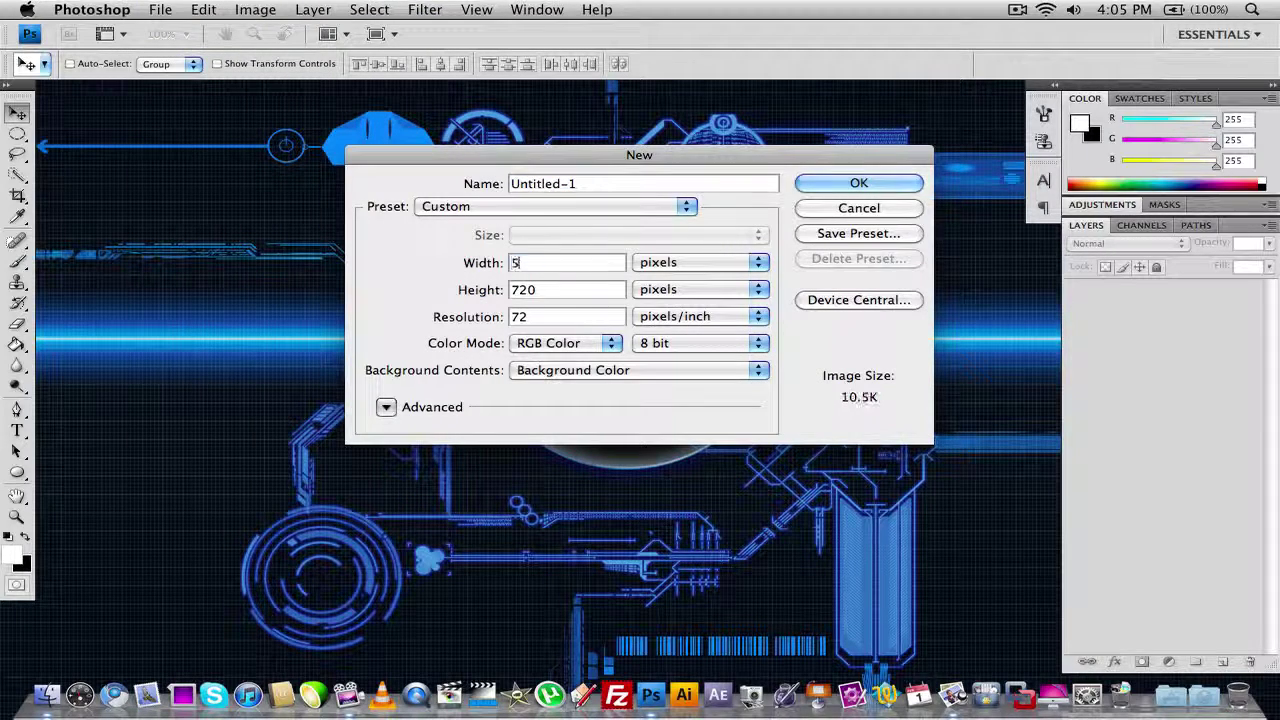
text(00)
double_click(553, 290)
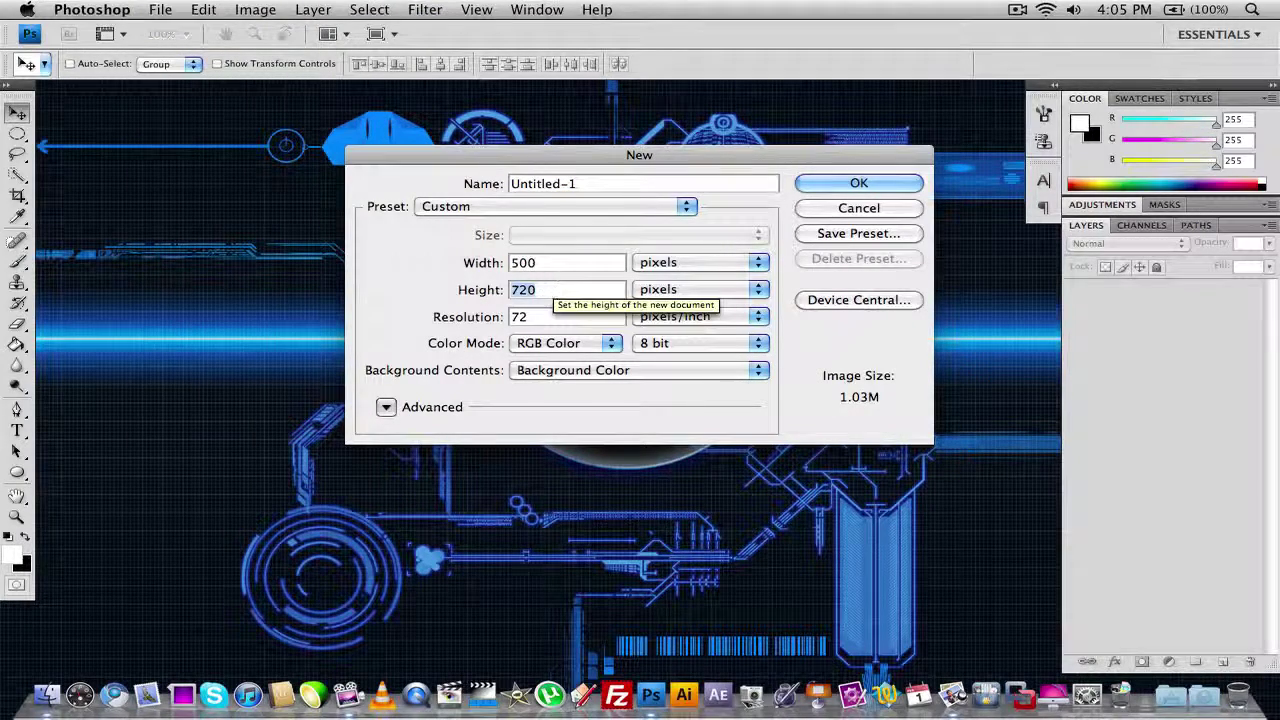
text(500)
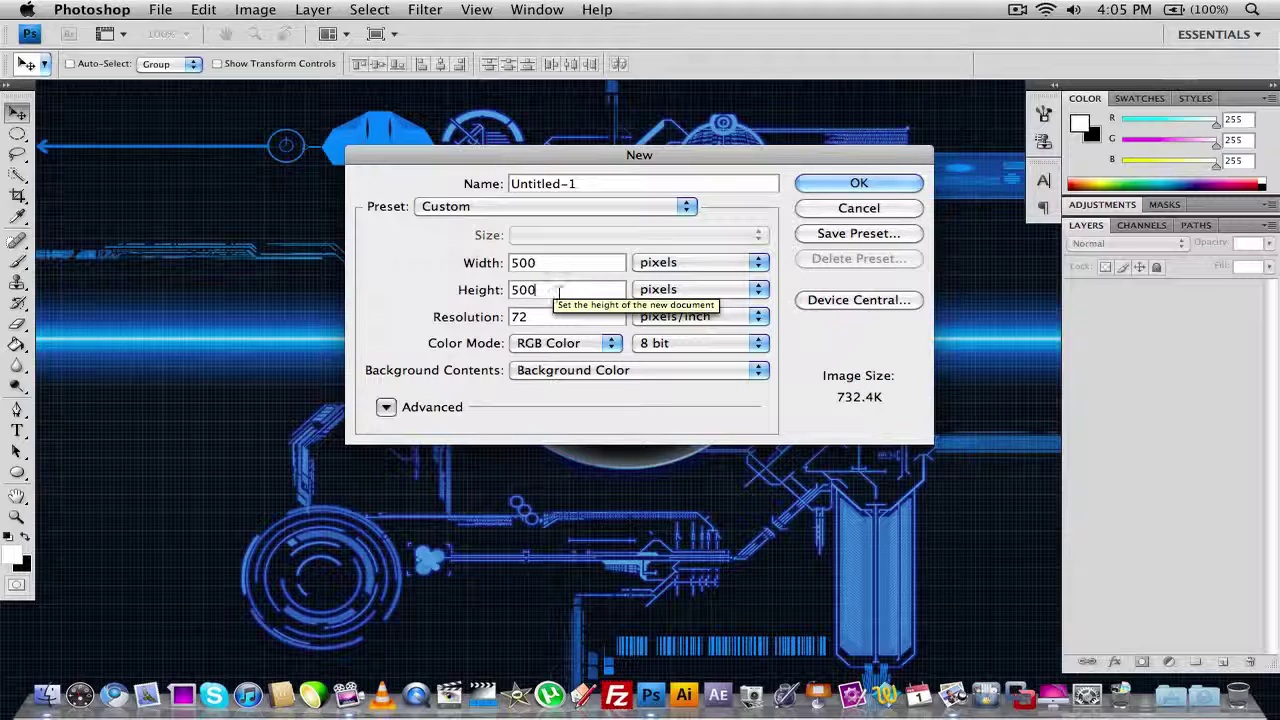
click(859, 183)
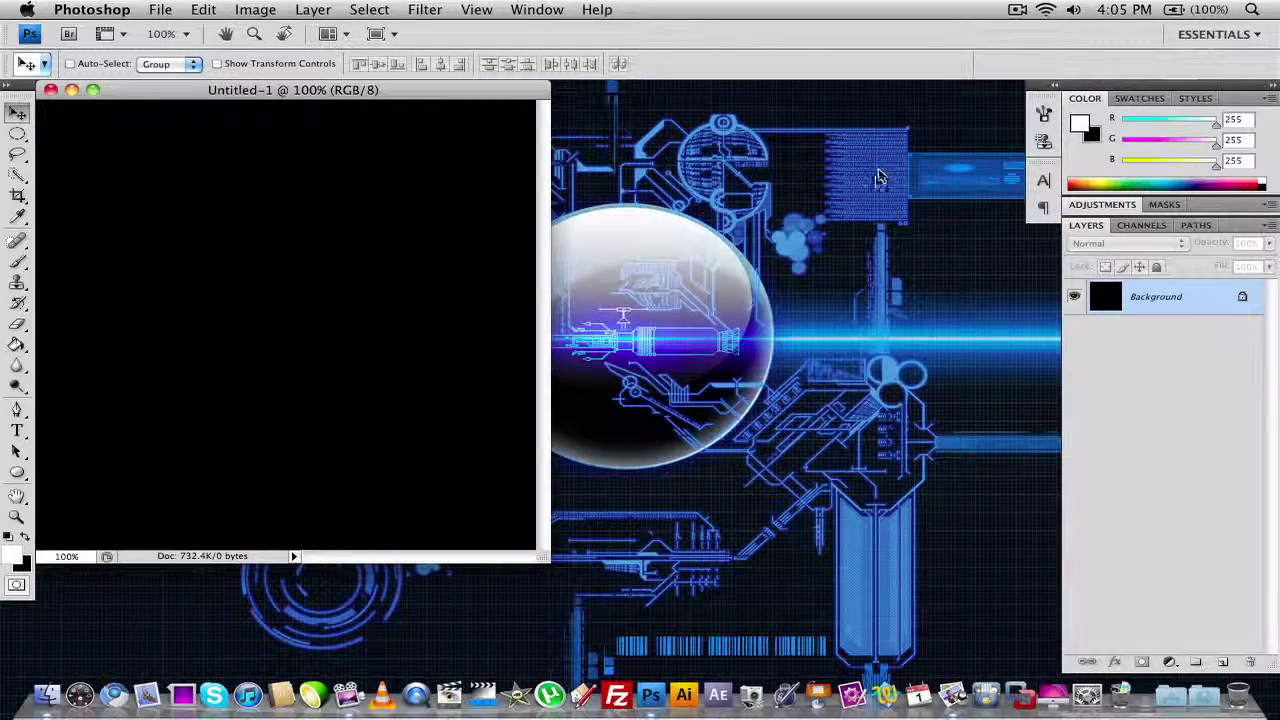
- Convert the locked background into a regular layer named Layer 0 and add an empty layer above it
double_click(1245, 294)
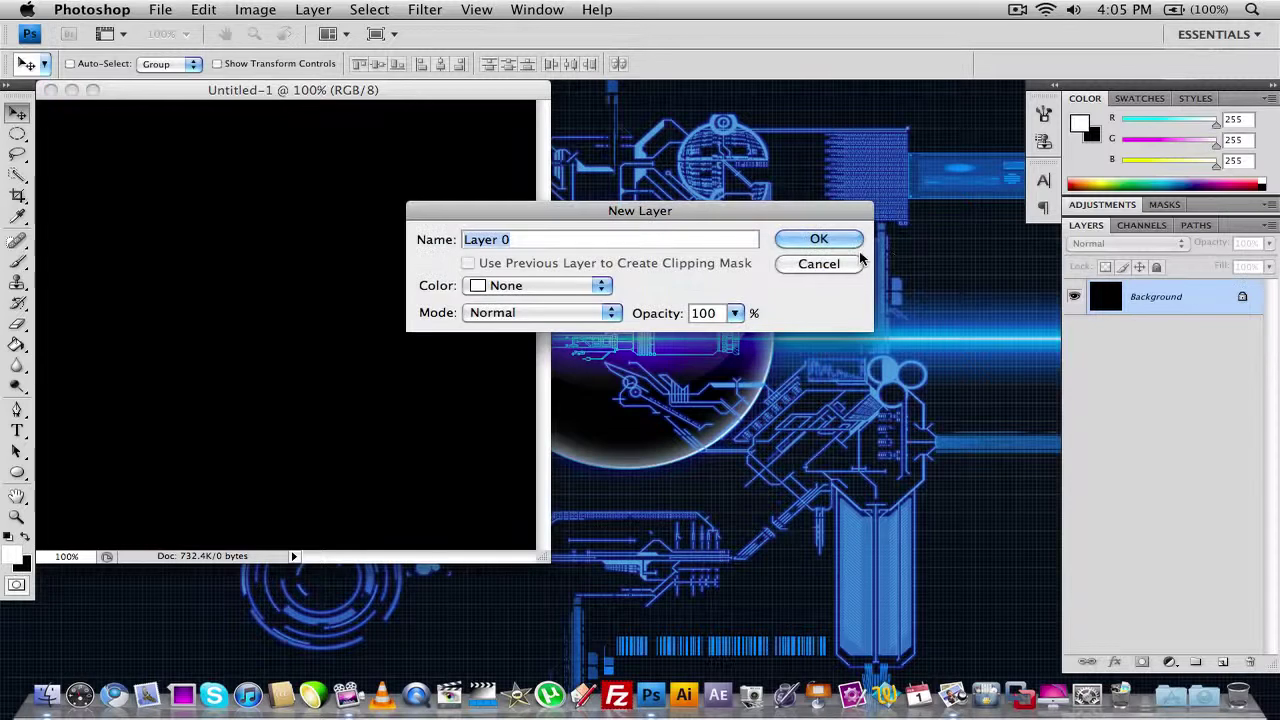
click(849, 246)
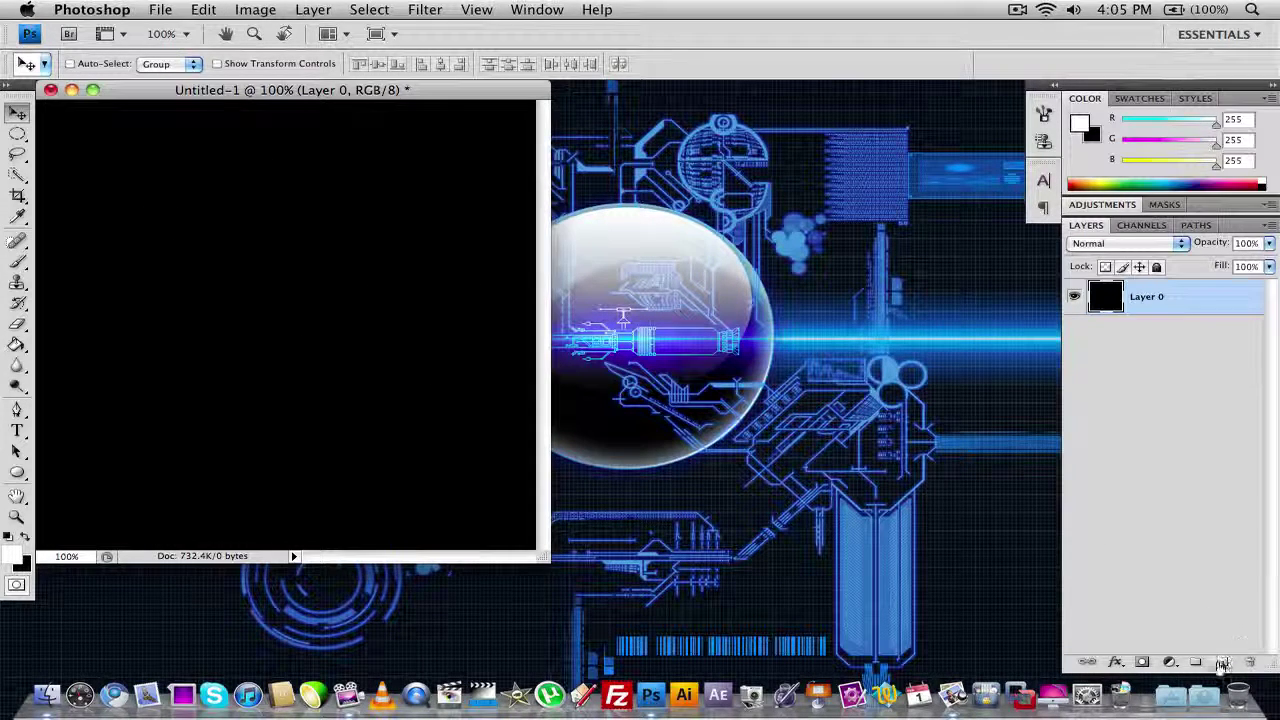
click(1222, 661)
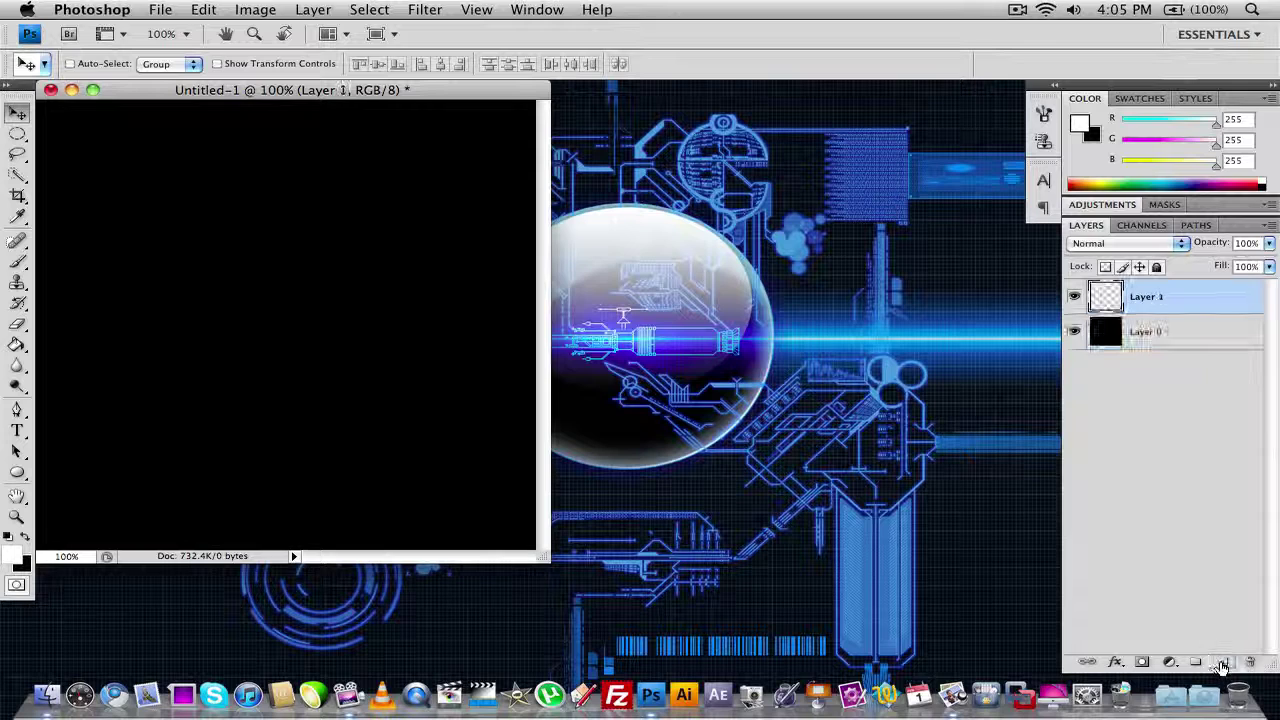
- Activate the Ellipse tool and set the foreground color to bright blue 00baff
click(17, 472)
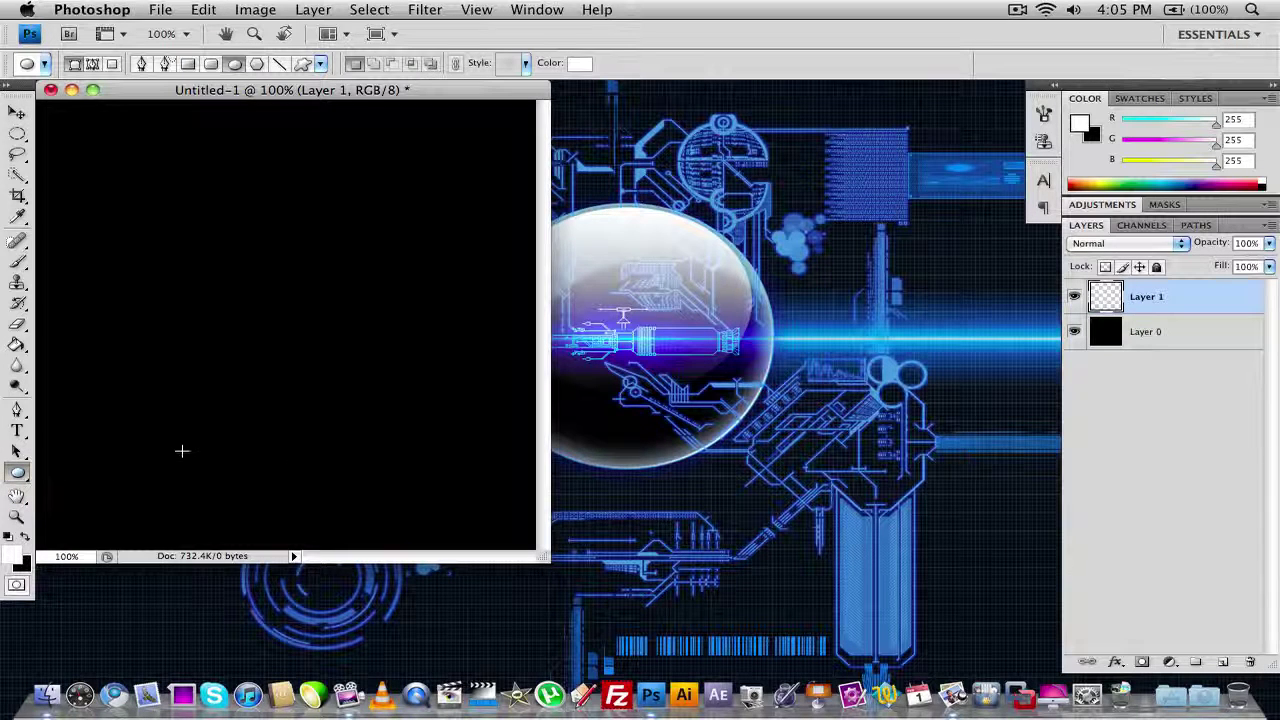
click(12, 555)
click(657, 288)
drag(657, 290, 658, 292)
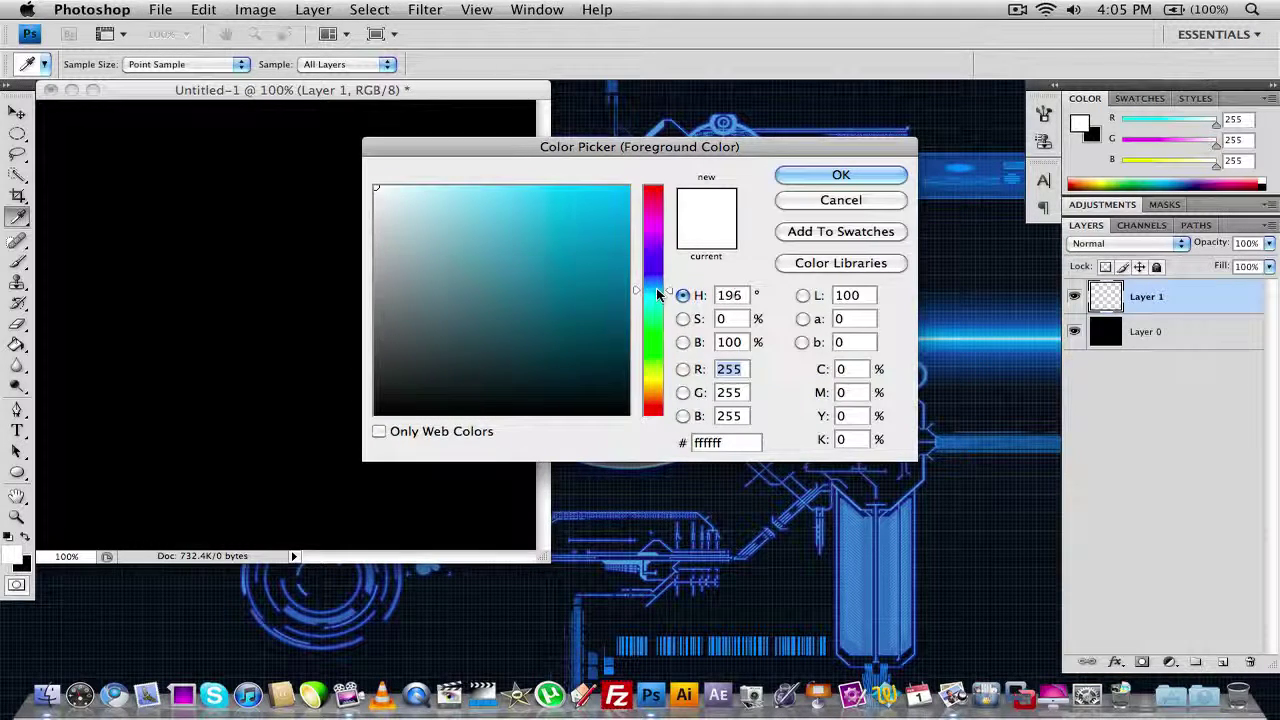
drag(527, 264, 640, 181)
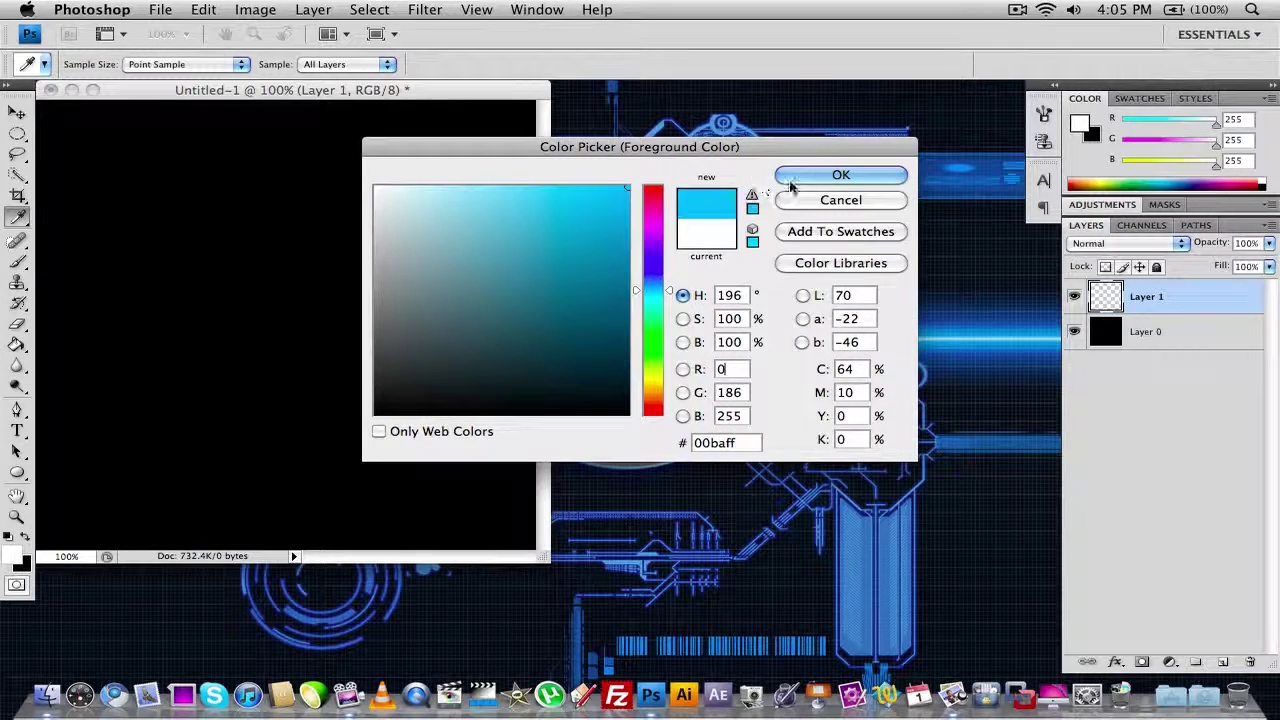
click(816, 180)
- Draw a large blue circle filling most of the canvas and reset its layer style to none
drag(92, 146, 500, 523)
key(shift+alt+o)
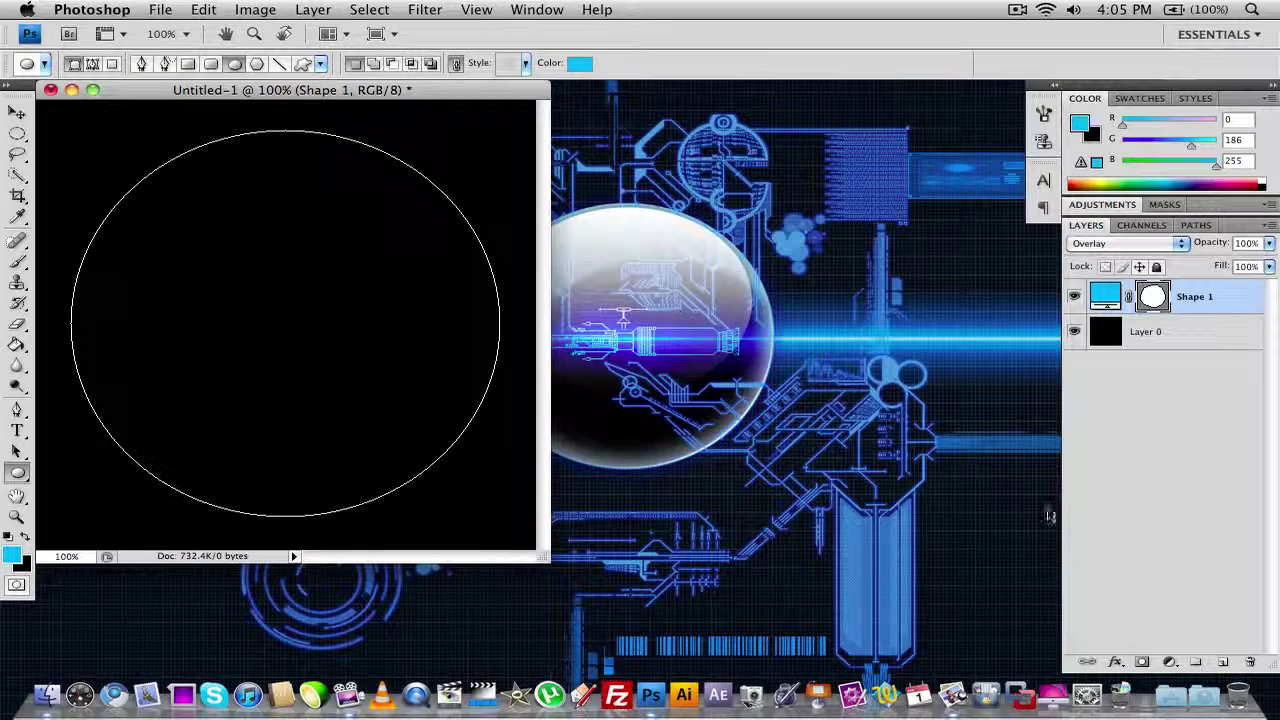
click(523, 63)
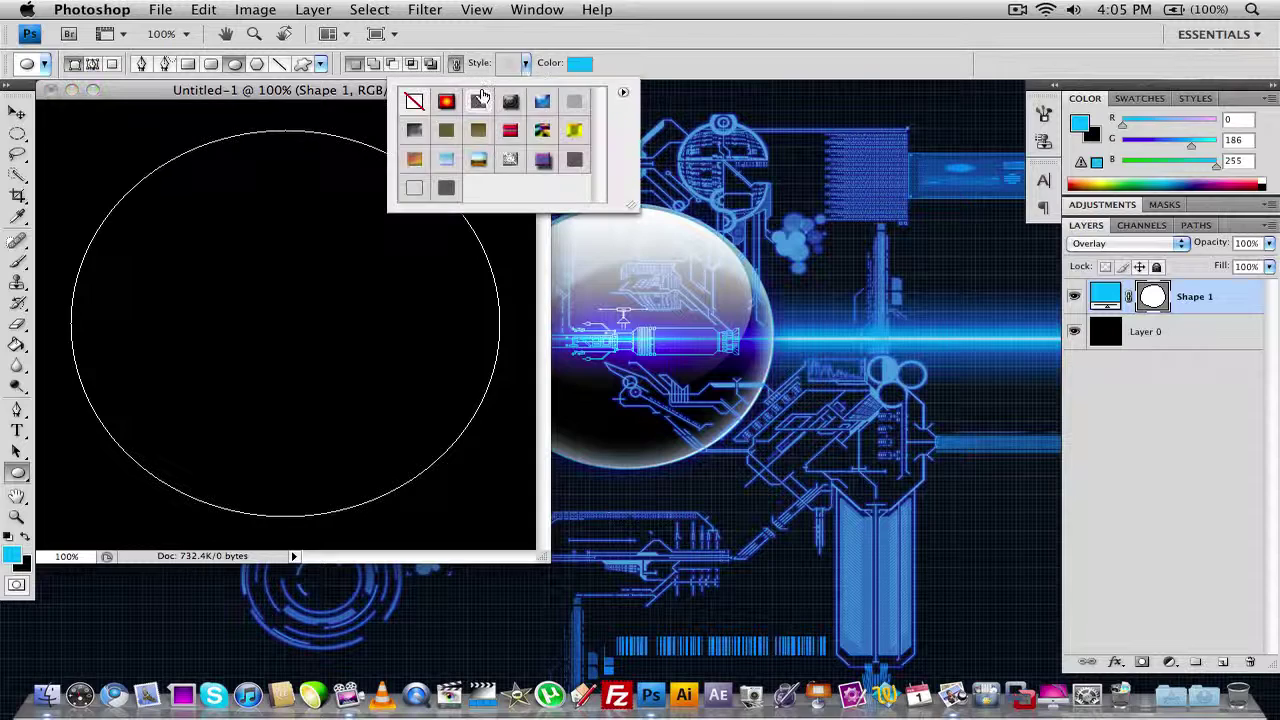
click(414, 101)
click(523, 63)
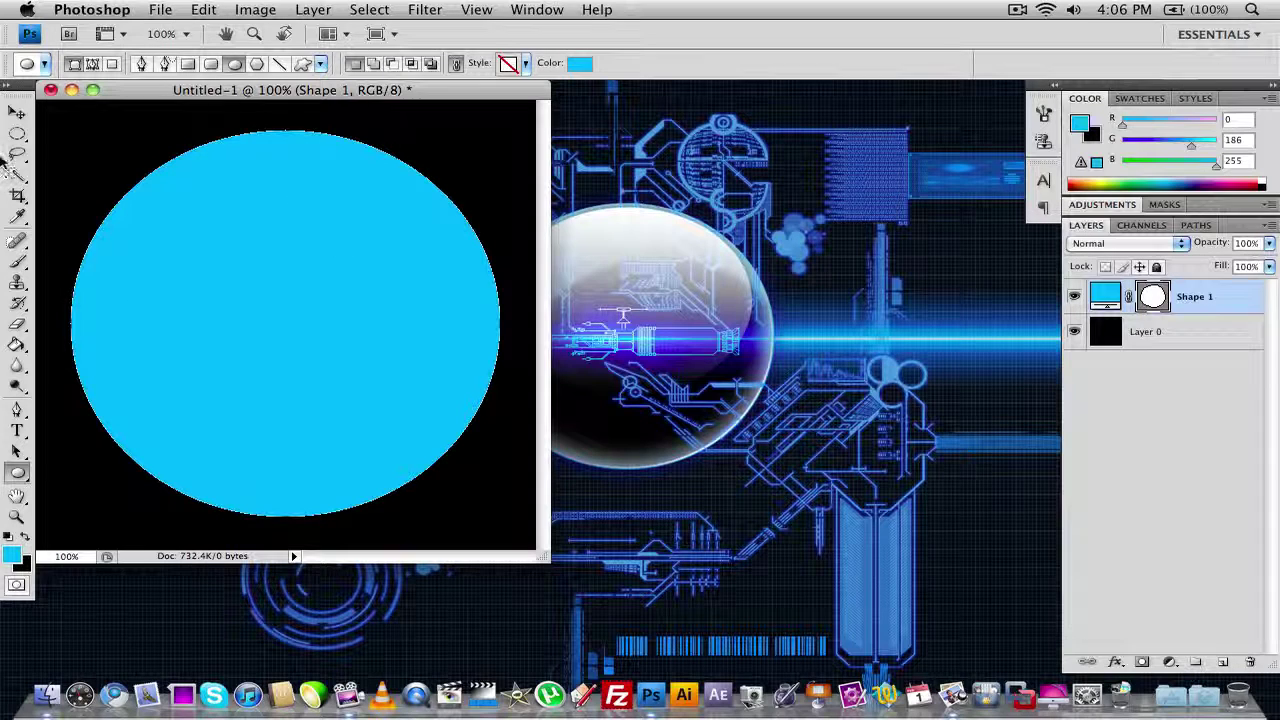
click(17, 112)
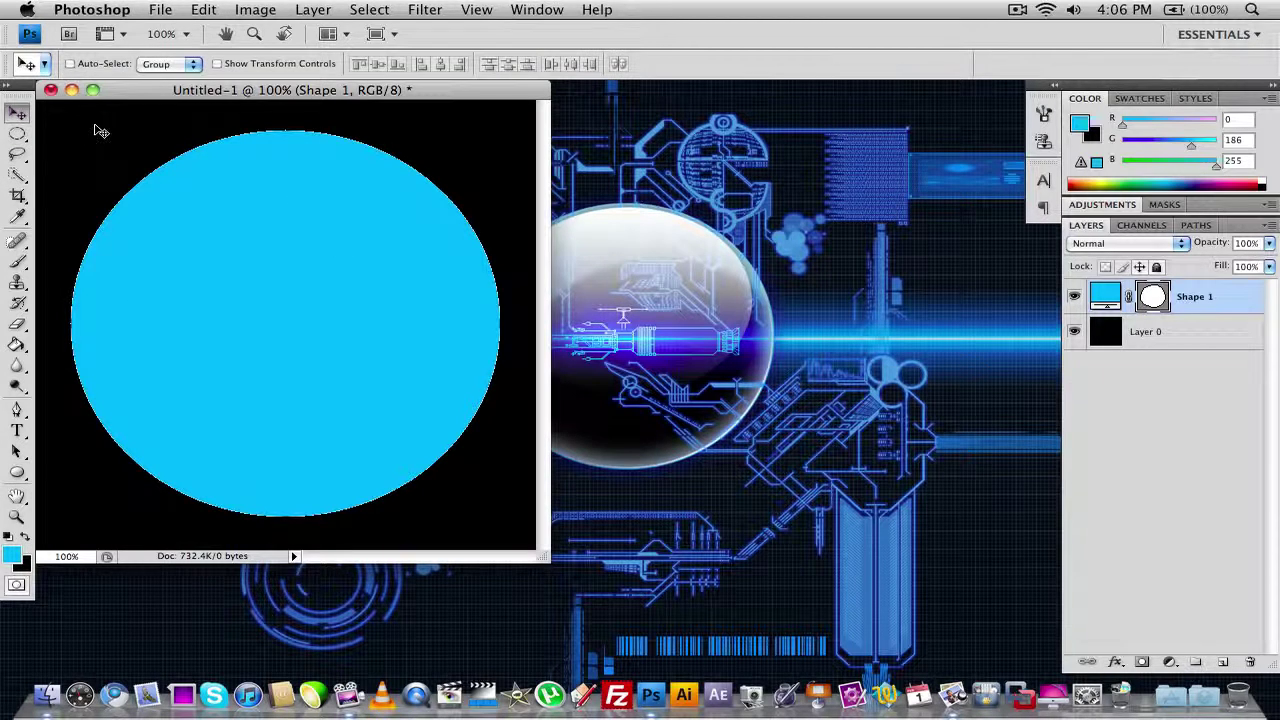
- Add a layer above the blue circle and draw a smaller white circle inside its lower part
click(1210, 334)
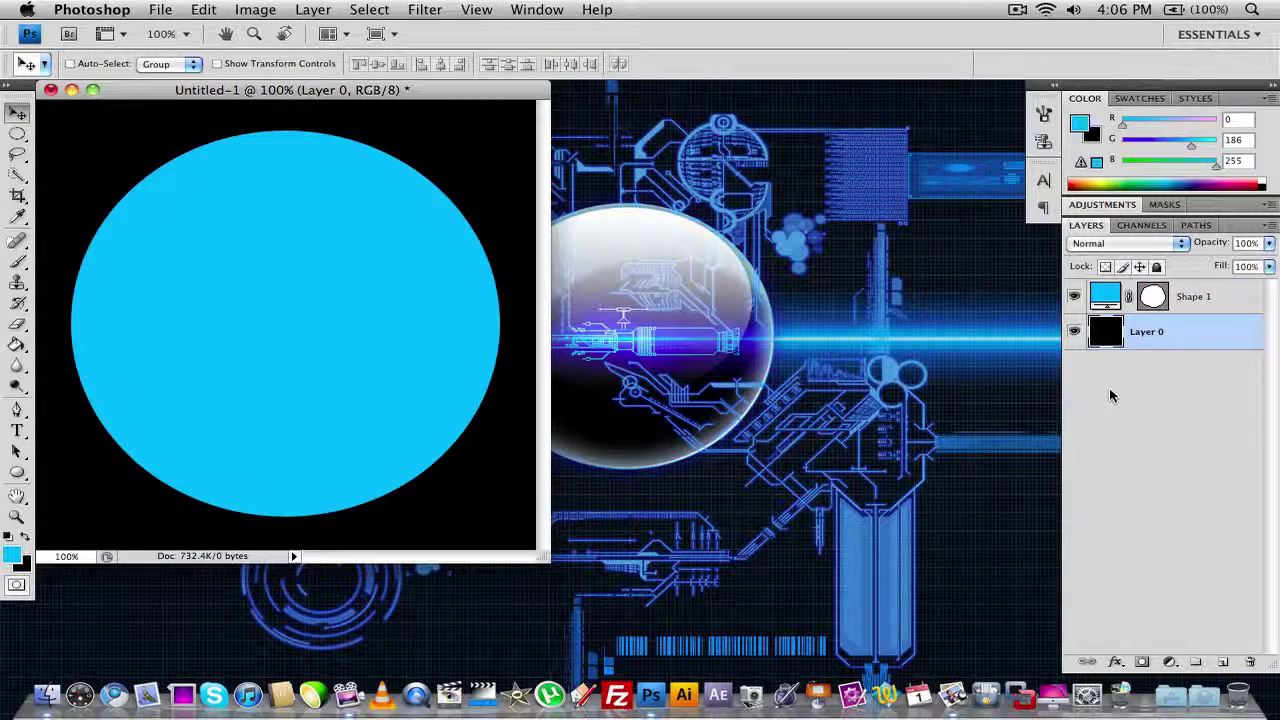
click(1221, 297)
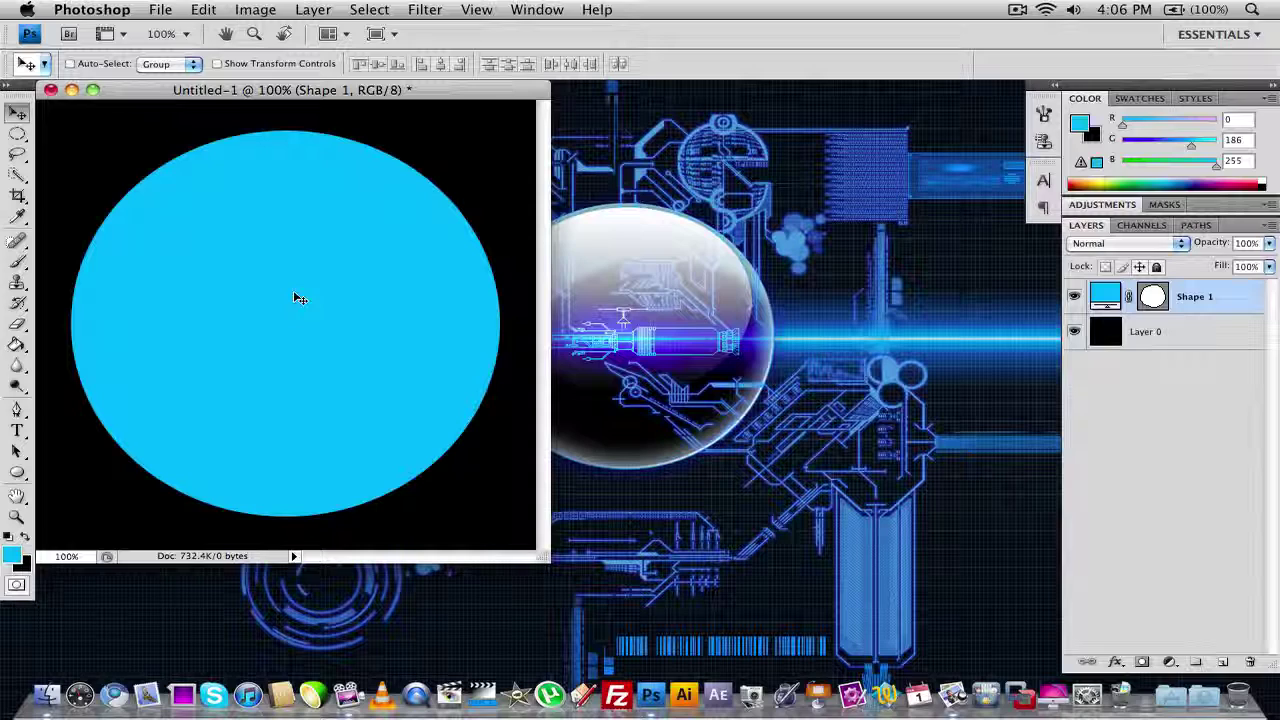
click(1222, 662)
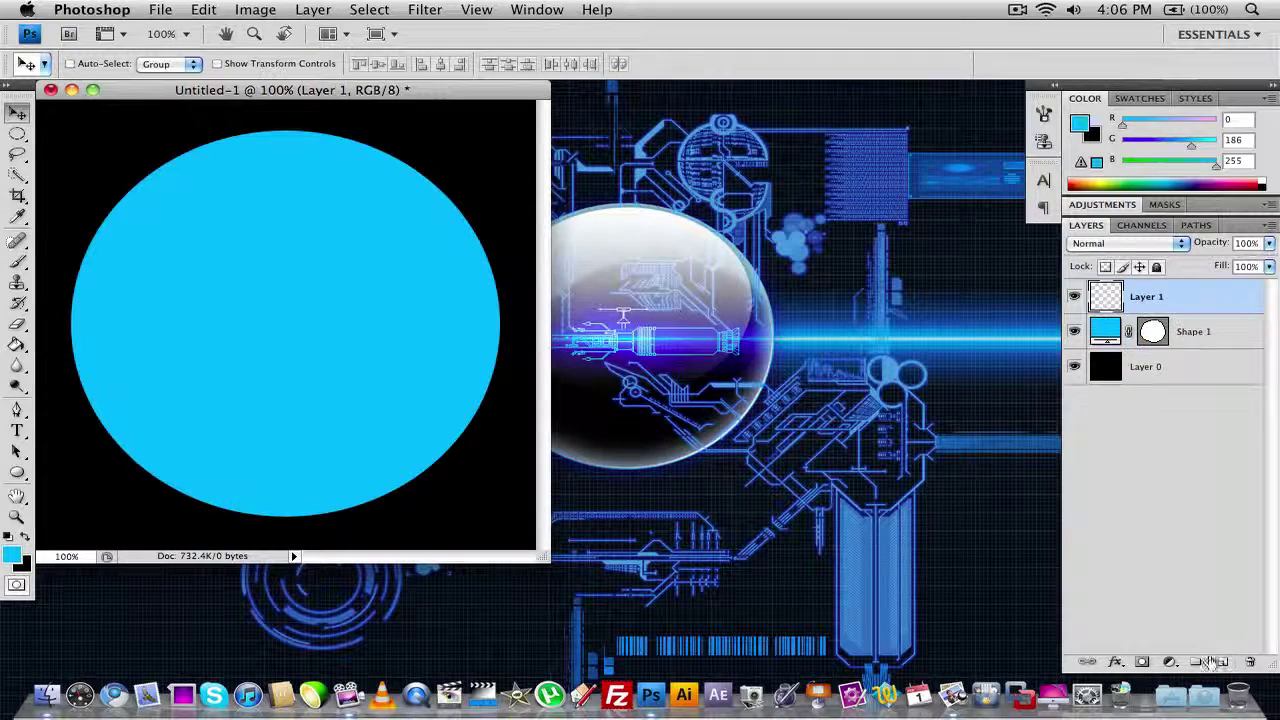
click(17, 471)
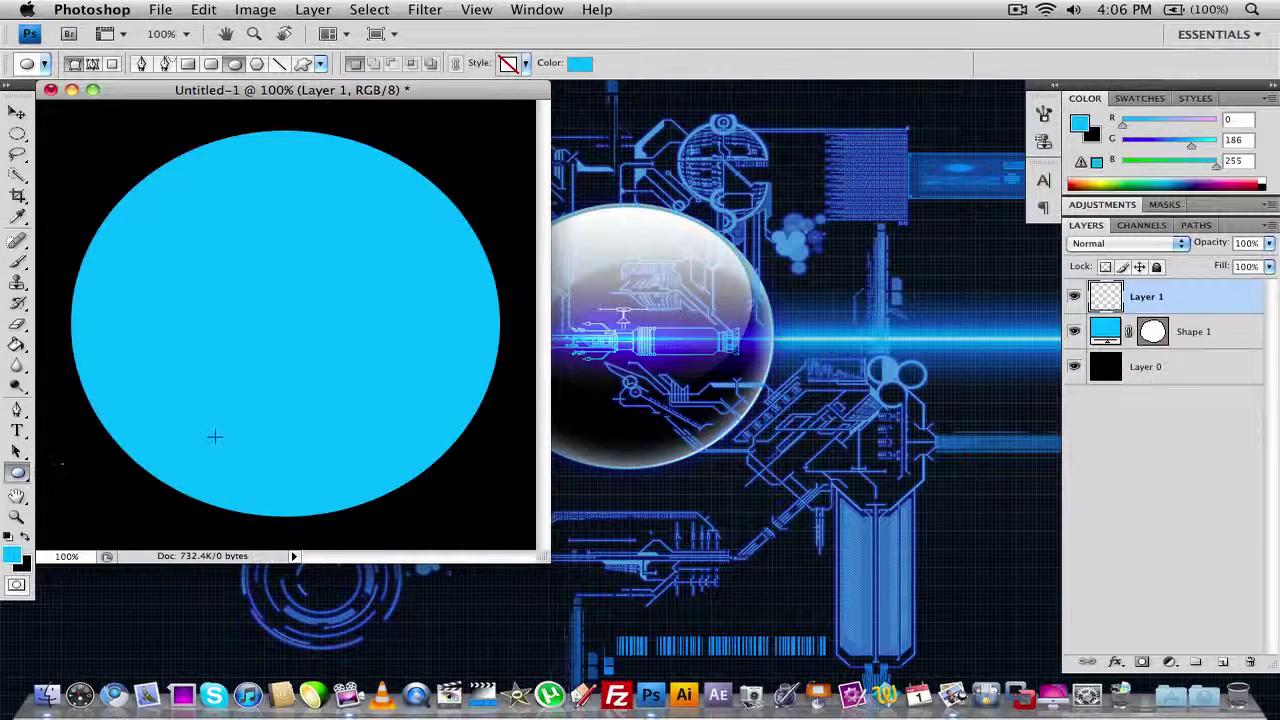
click(9, 538)
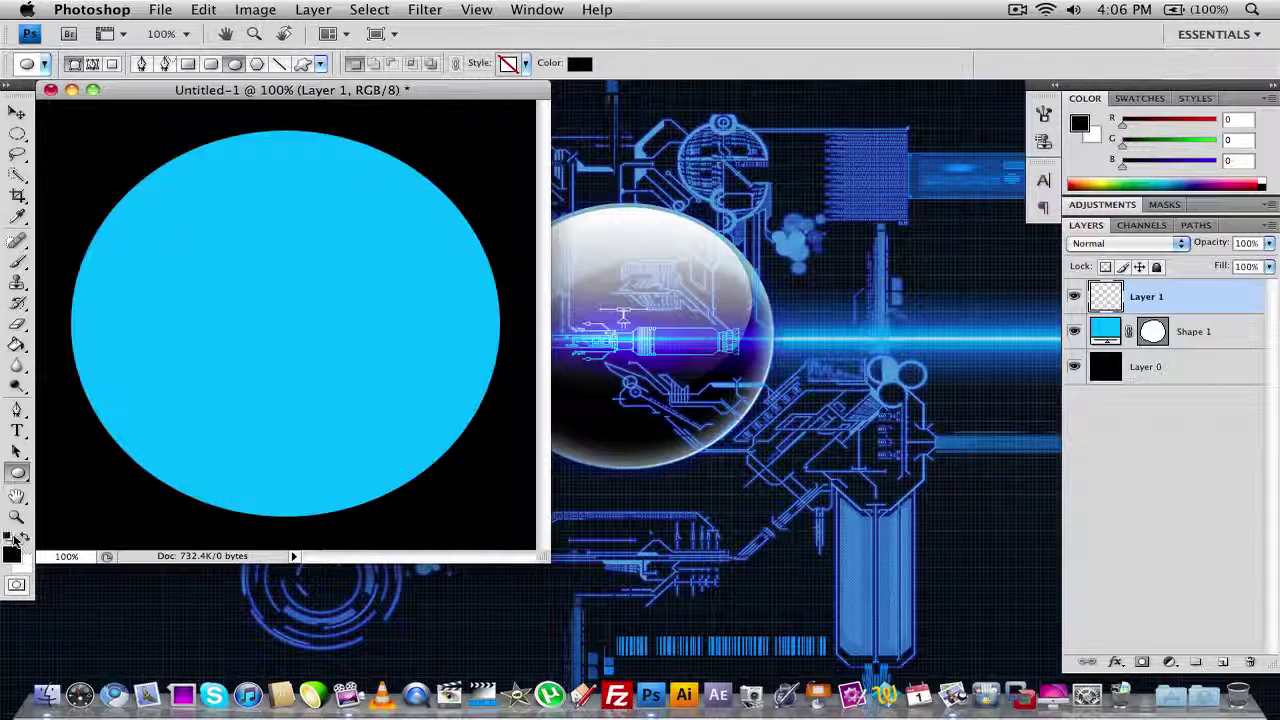
click(22, 538)
drag(155, 485, 440, 229)
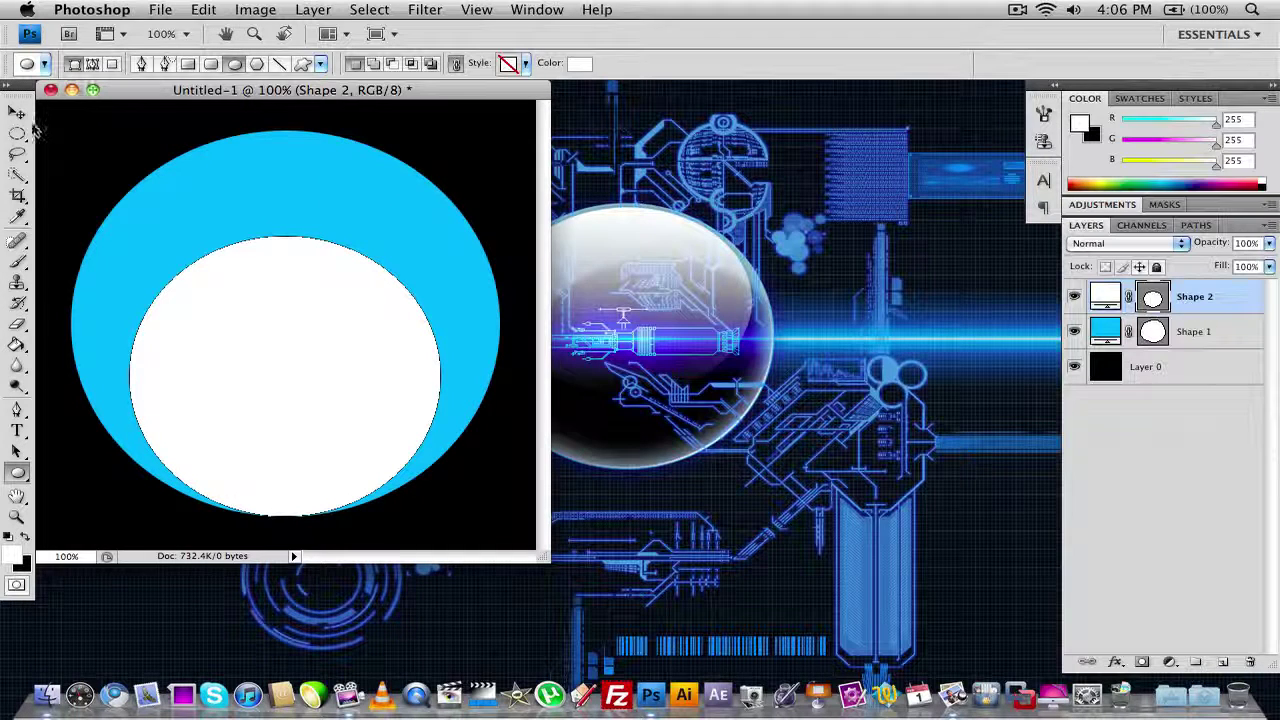
- Set the blend mode of the white circle's layer to Overlay
click(17, 112)
click(1120, 243)
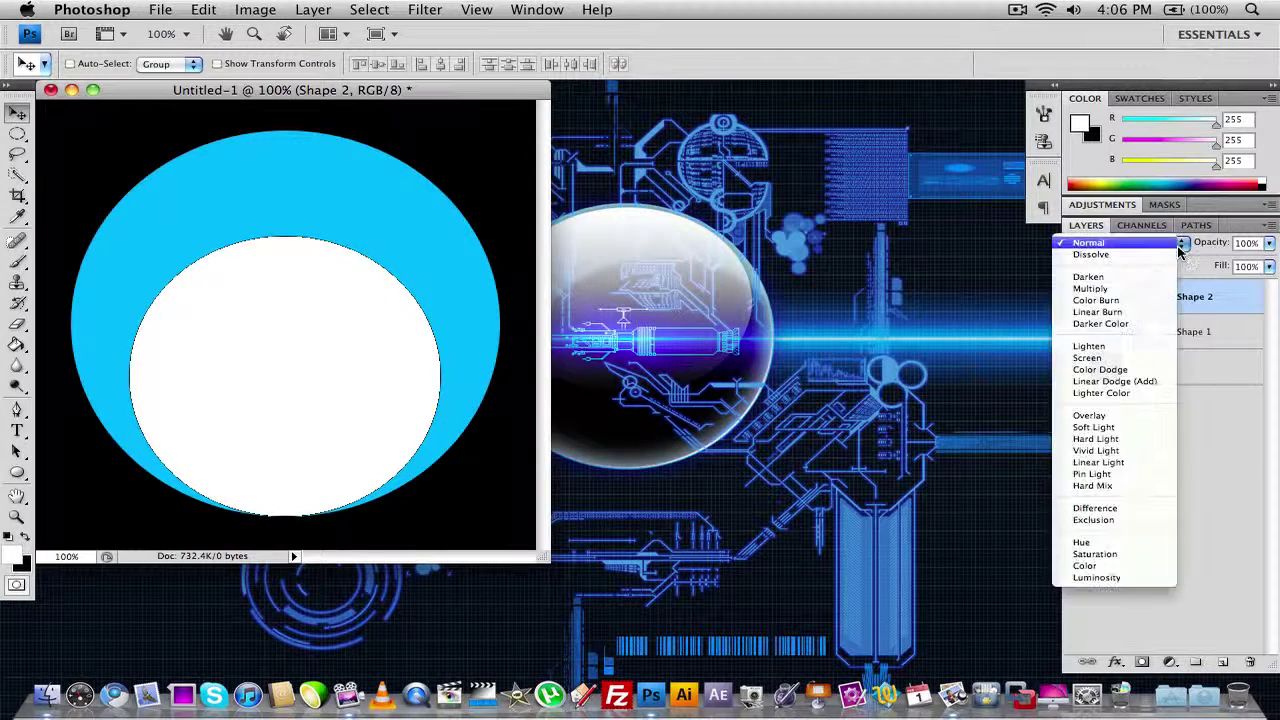
click(1106, 415)
click(1140, 435)
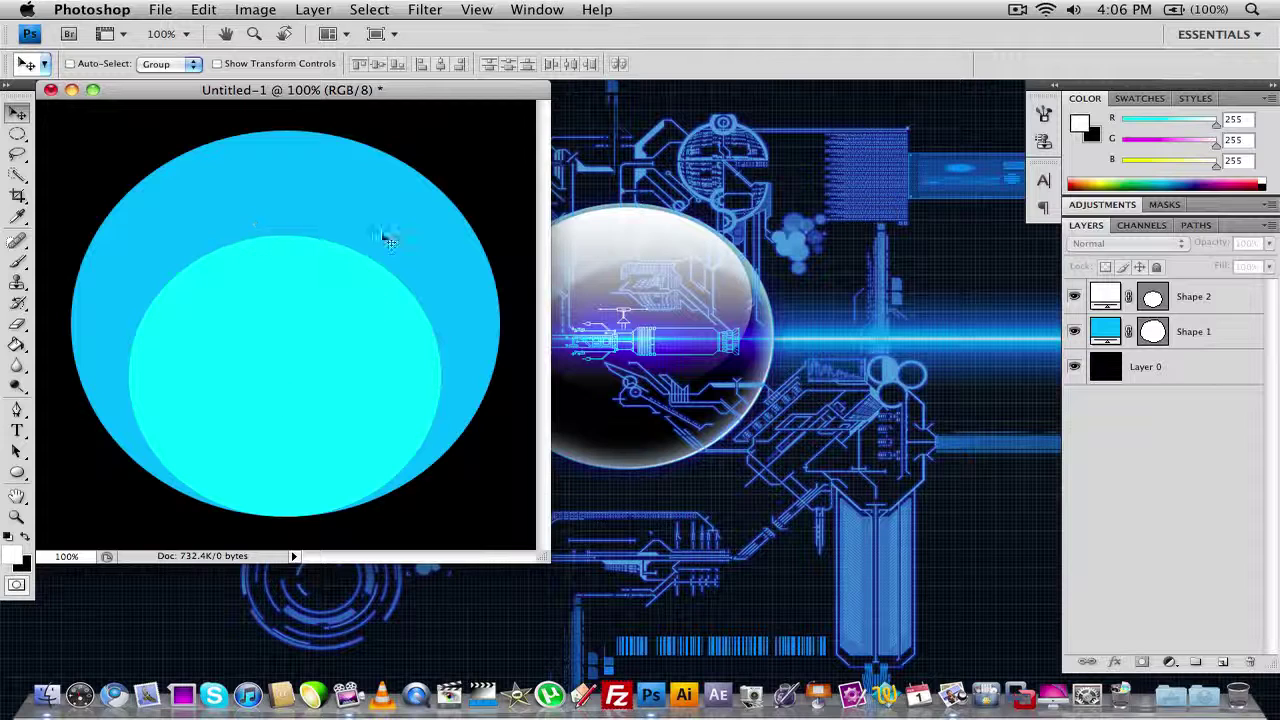
- Rasterize the Shape 2 layer and apply a Gaussian Blur with a radius of 10.6 pixels
click(1225, 300)
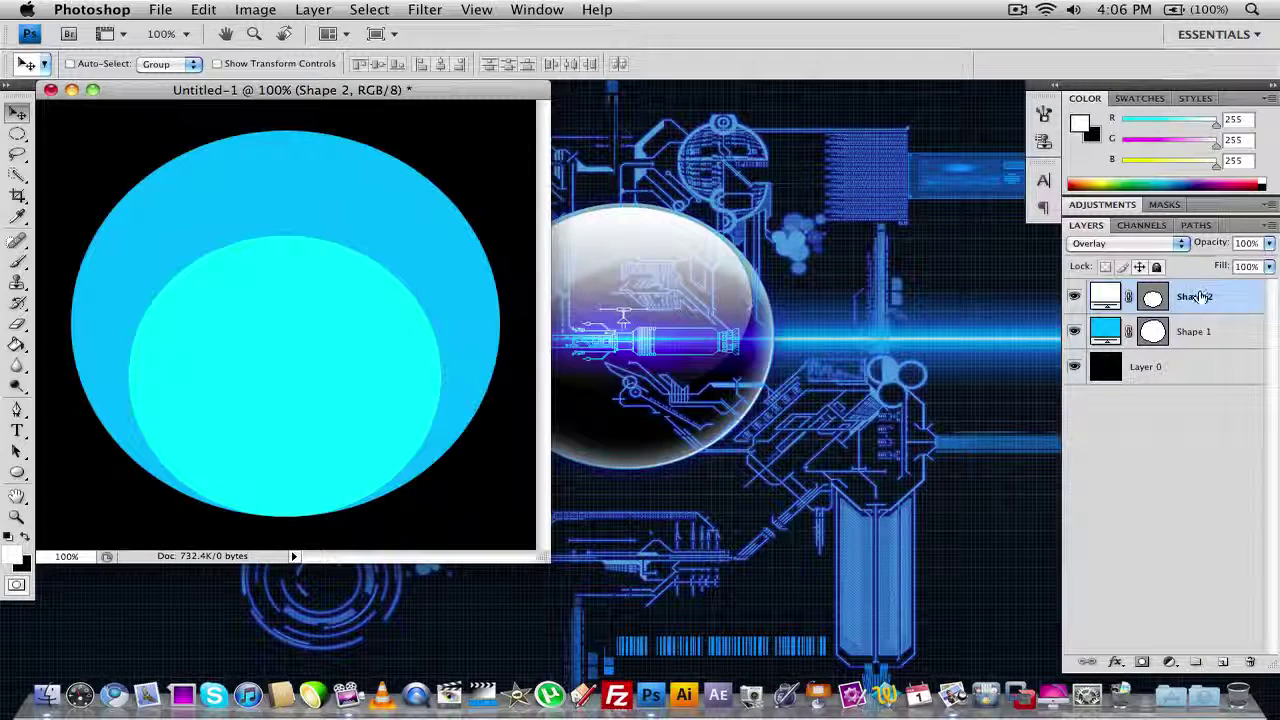
click(424, 9)
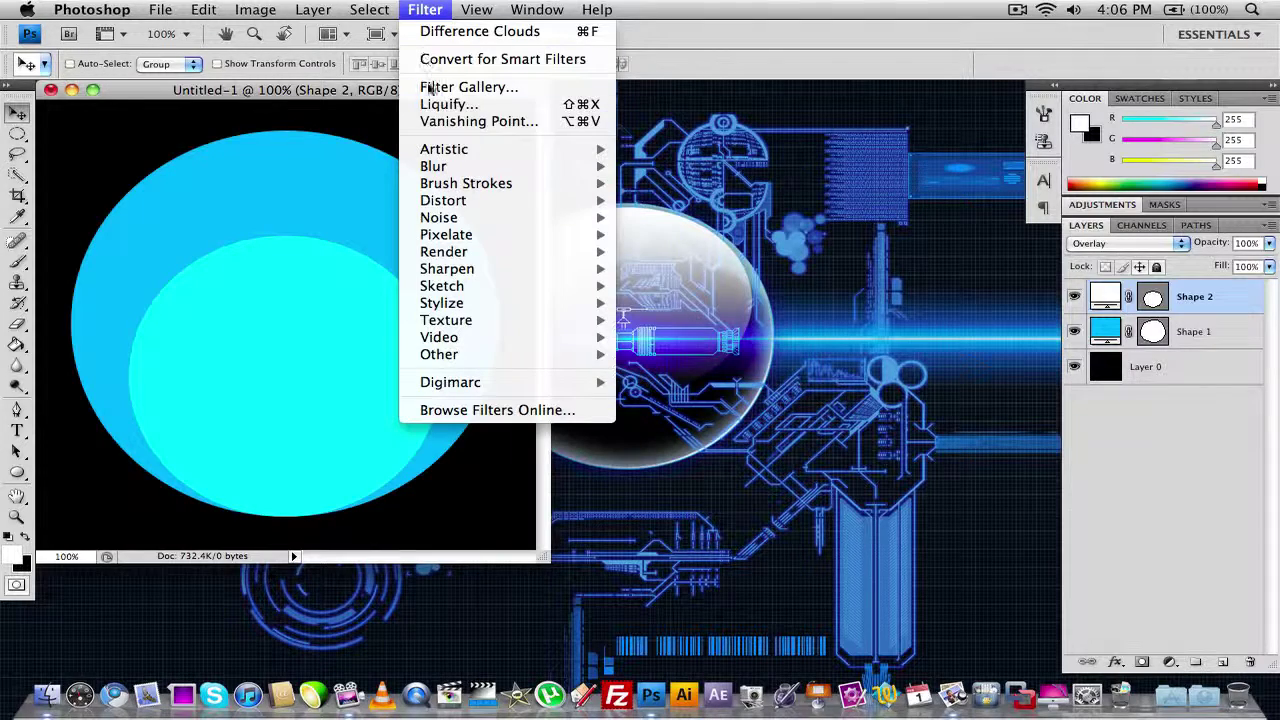
mouse_move(566, 168)
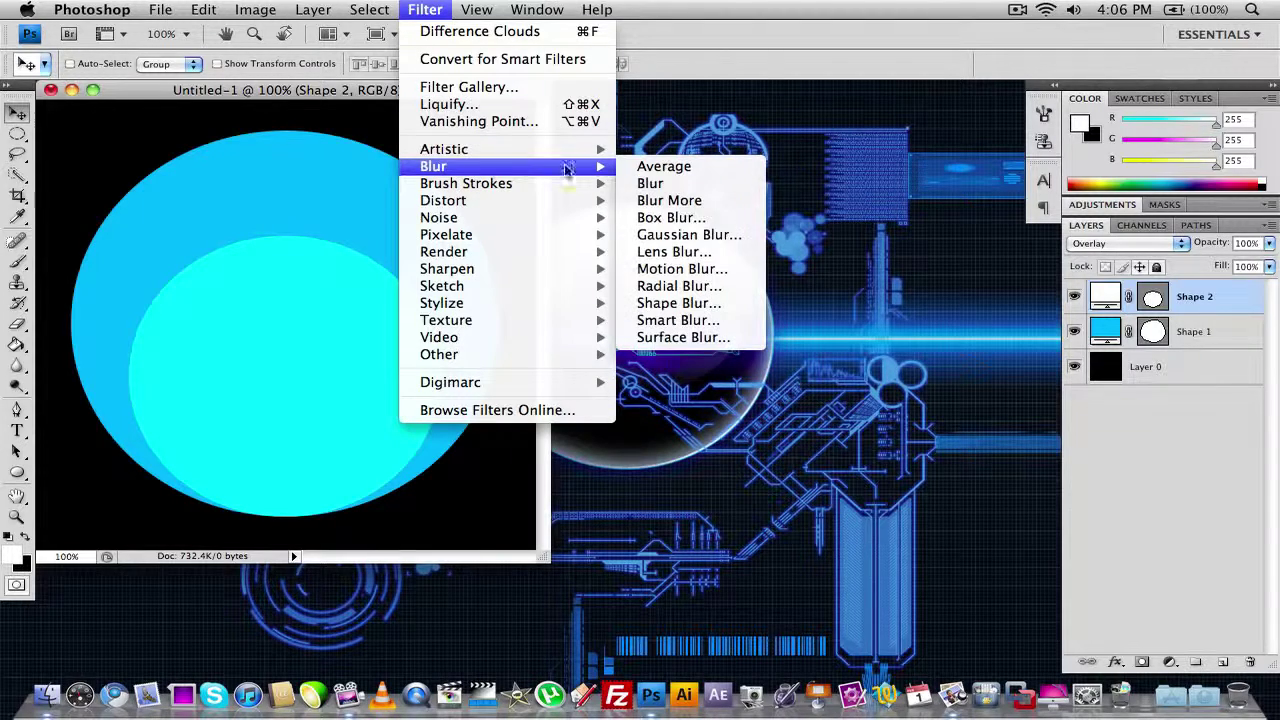
click(686, 236)
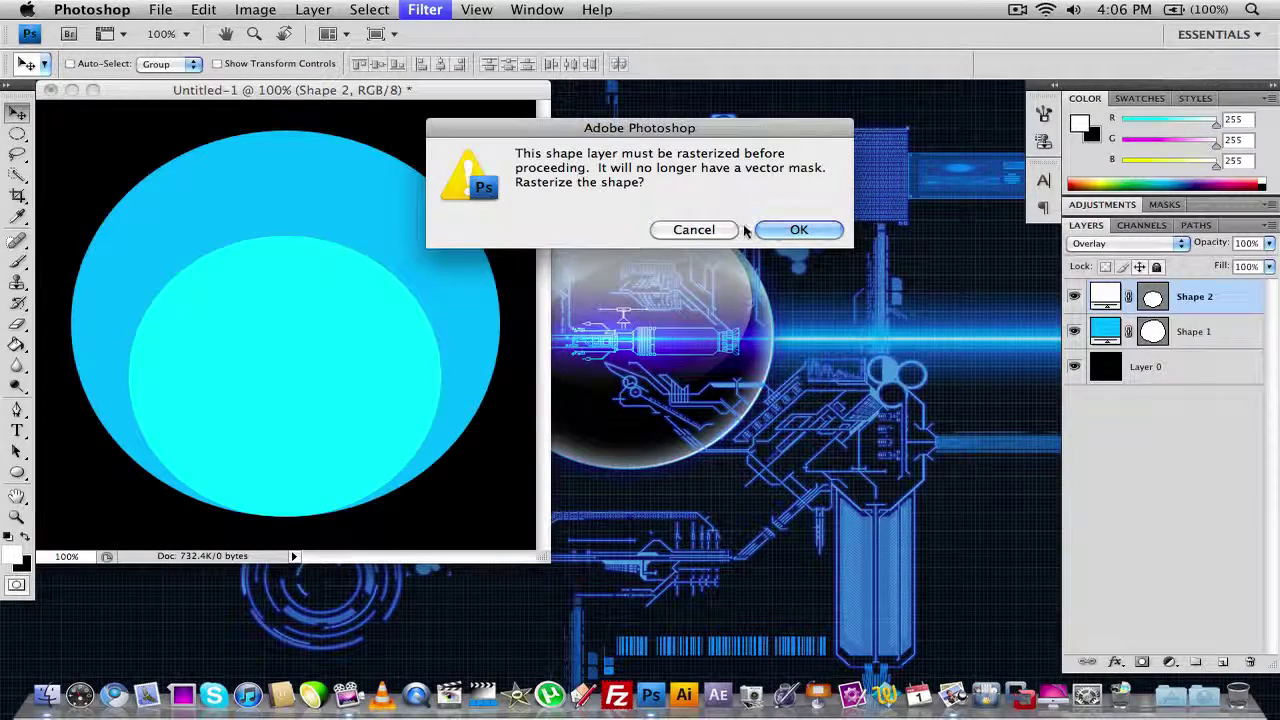
click(786, 230)
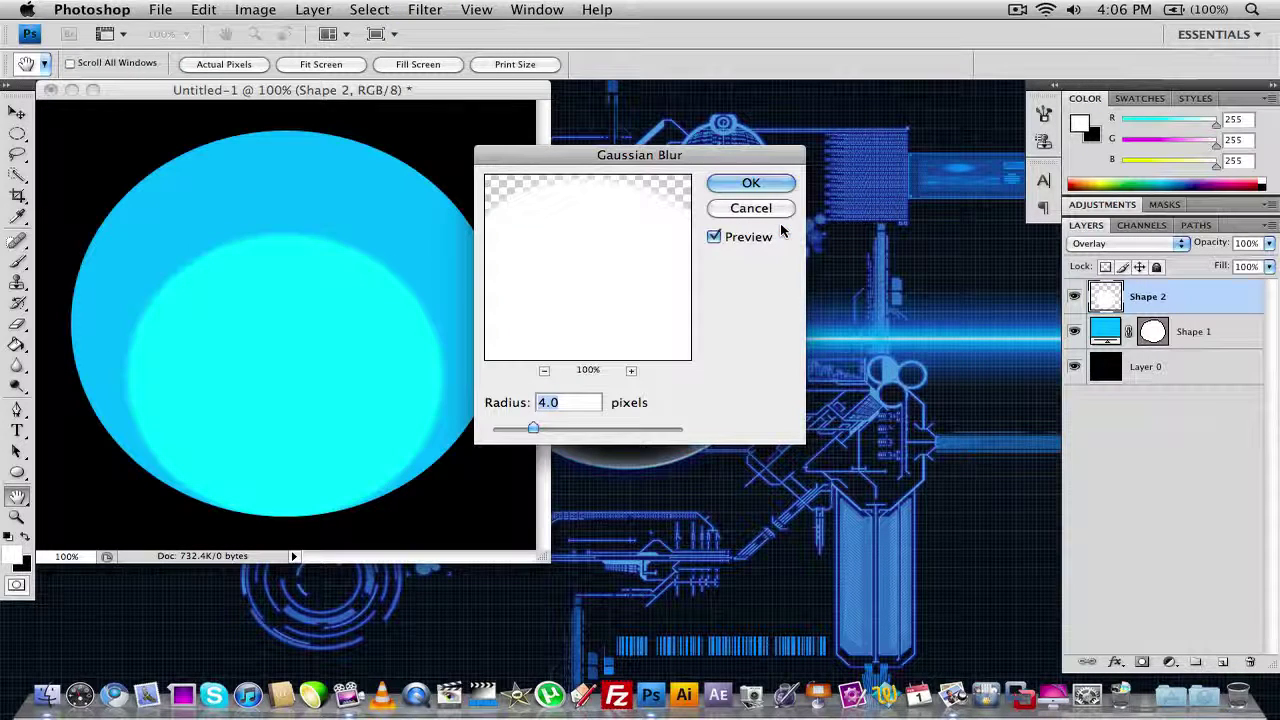
drag(533, 428, 566, 435)
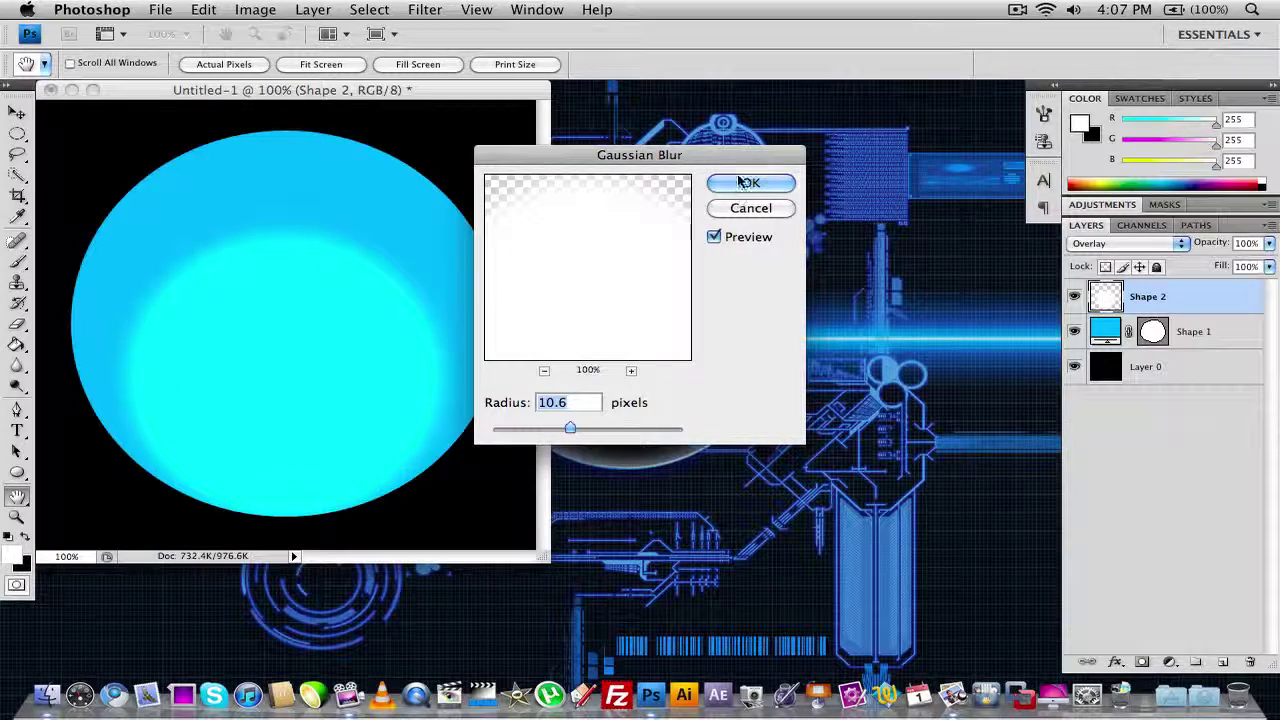
click(748, 183)
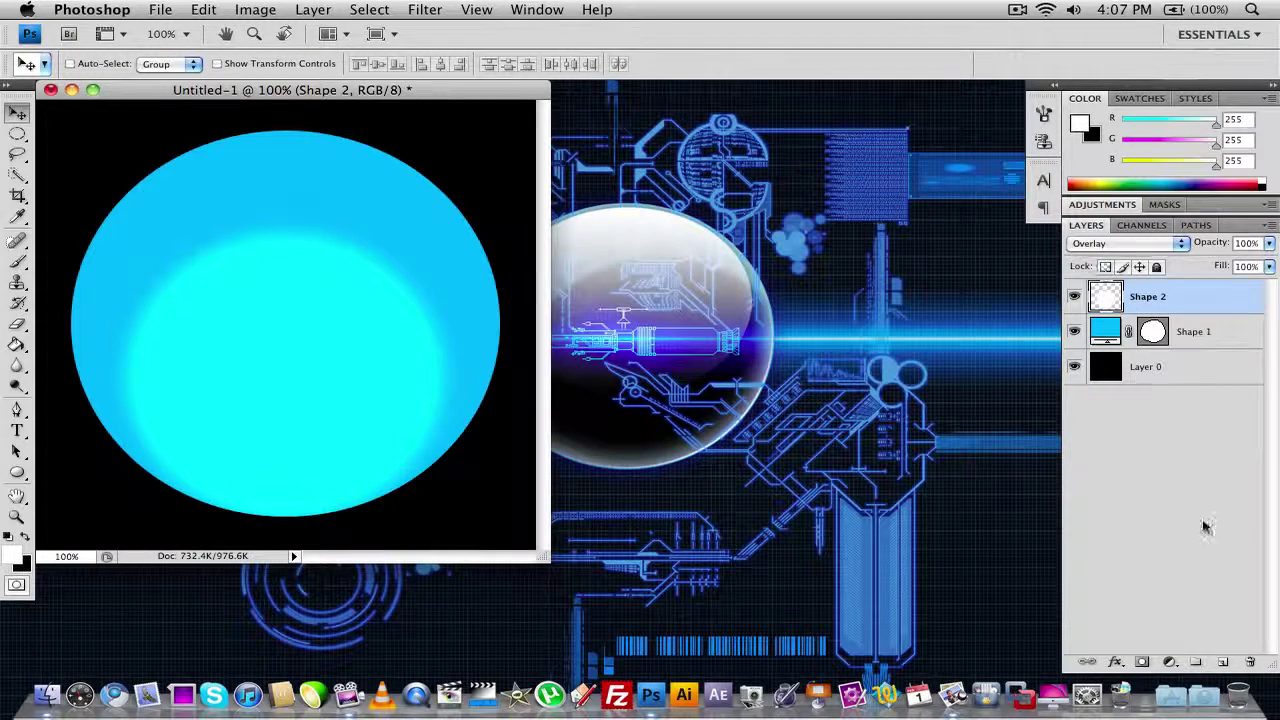
- Add a new layer and make a wide elliptical selection inside the upper part of the blue circle
click(1224, 662)
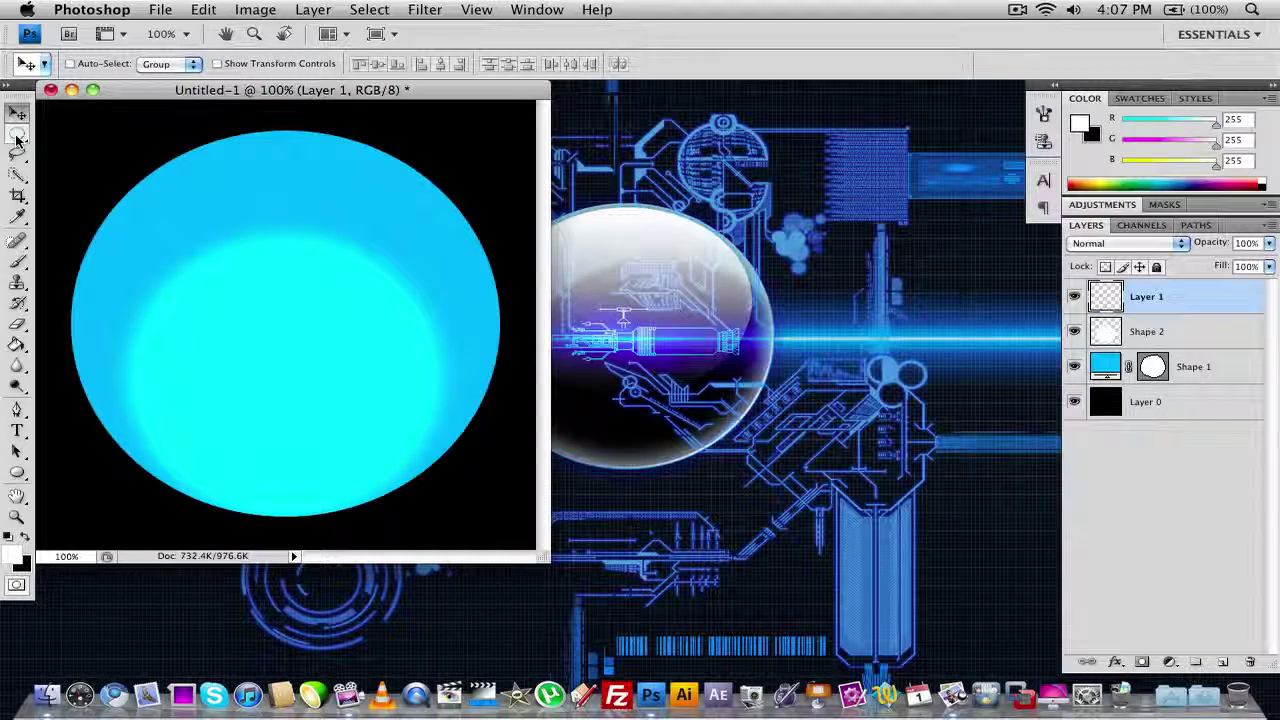
drag(16, 140, 80, 149)
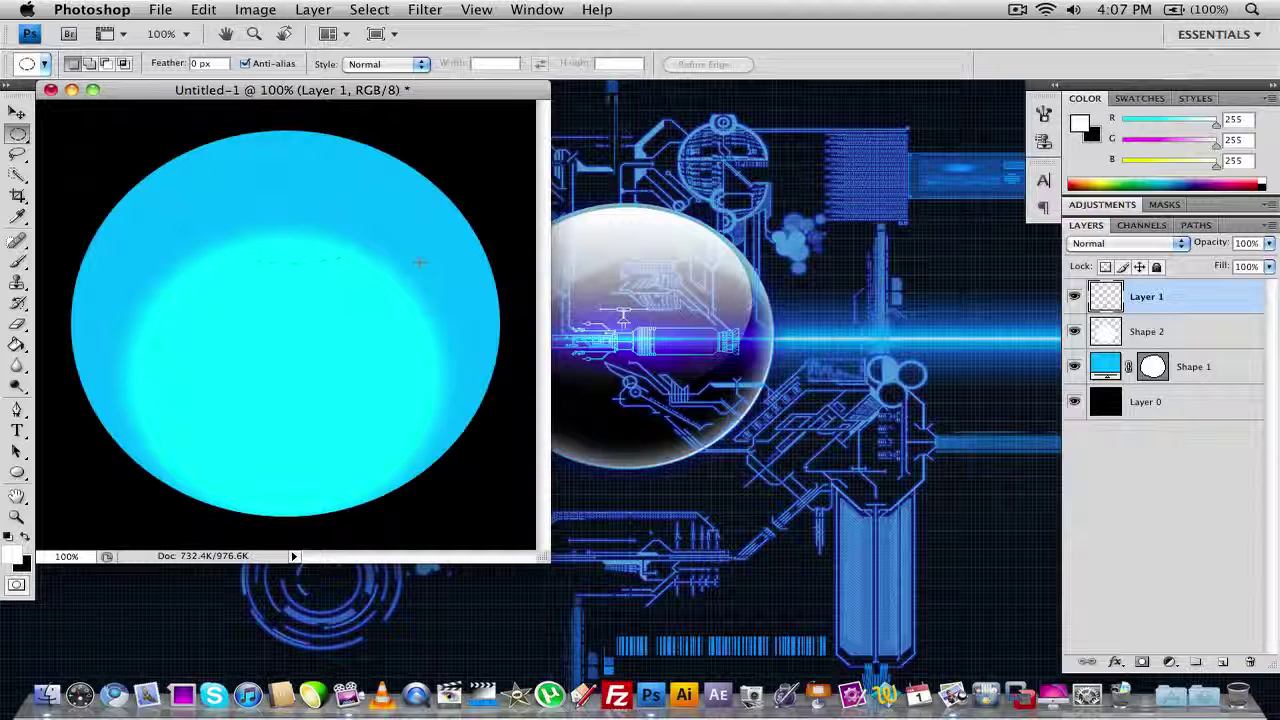
drag(405, 261, 405, 262)
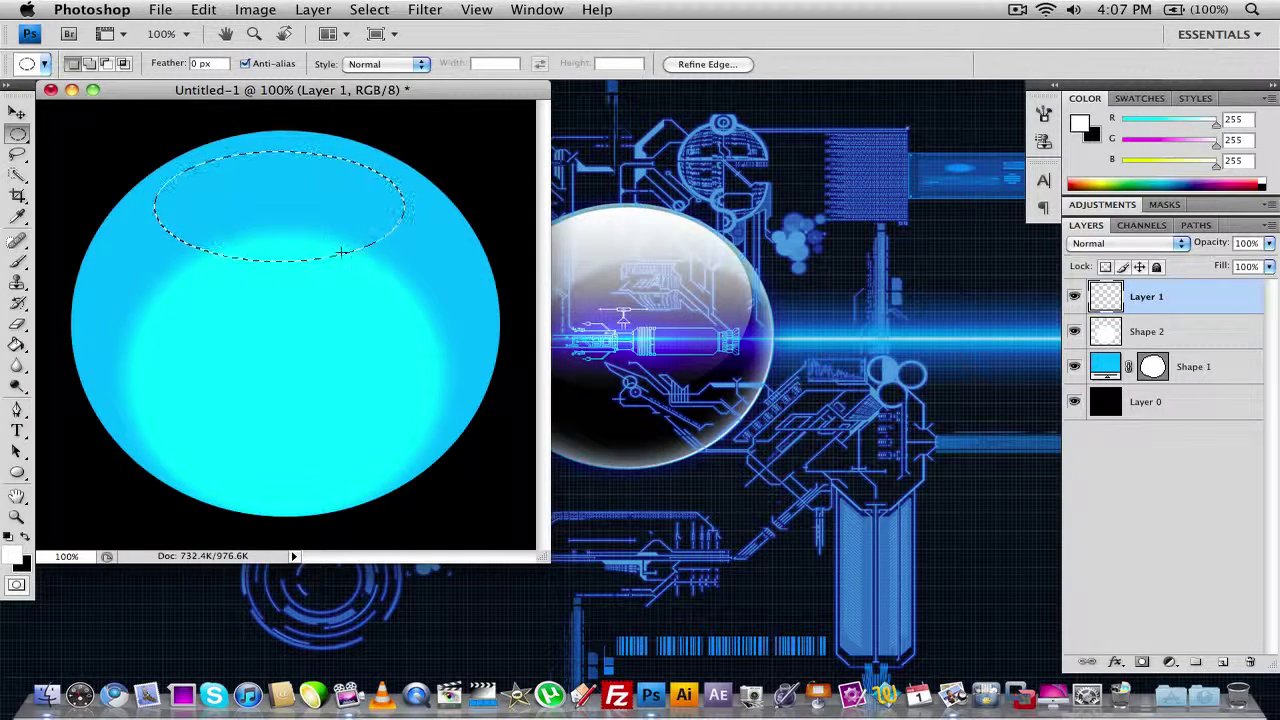
- Fill the elliptical selection with a white-to-transparent gradient running downward from above the circle, and clear the selection
click(17, 344)
click(56, 346)
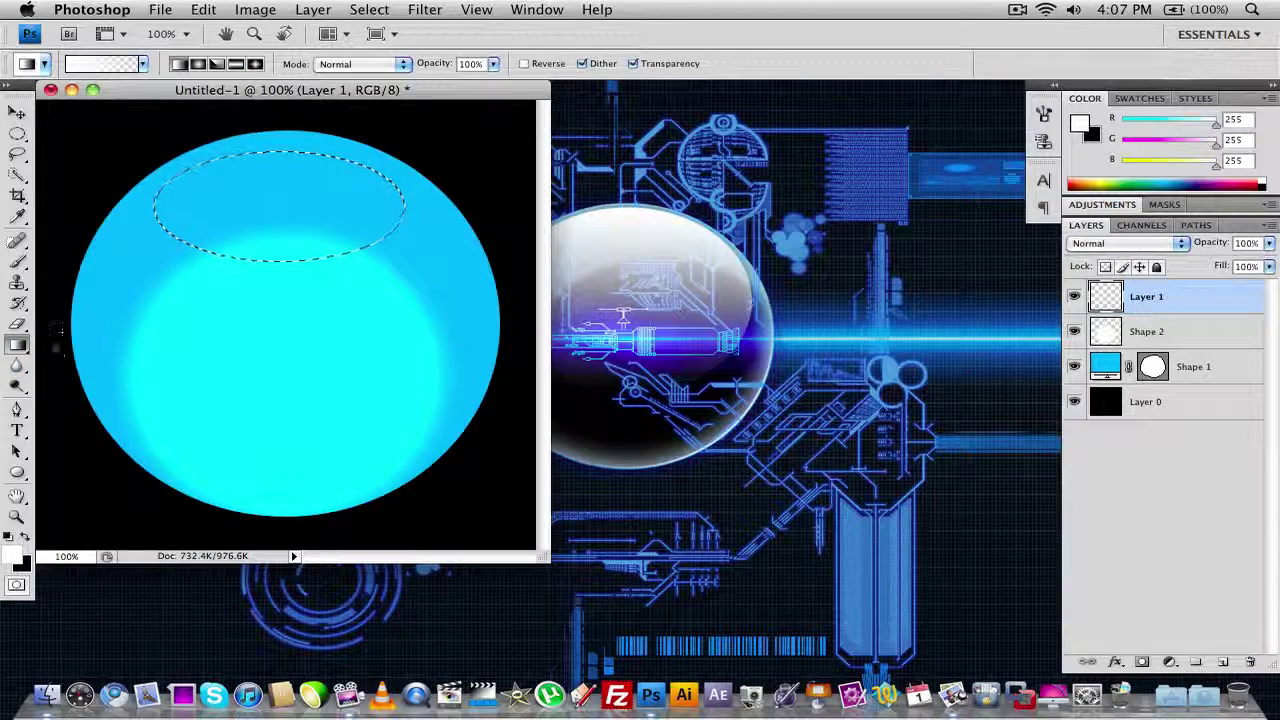
click(113, 66)
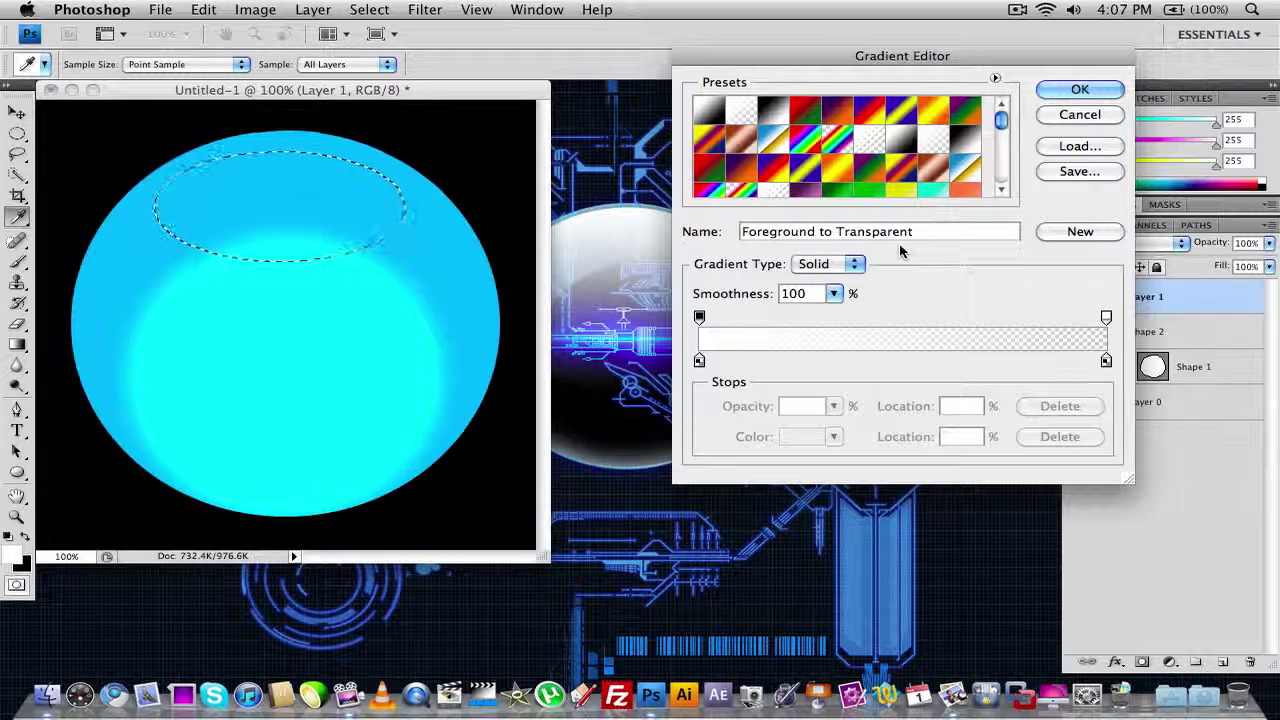
click(699, 361)
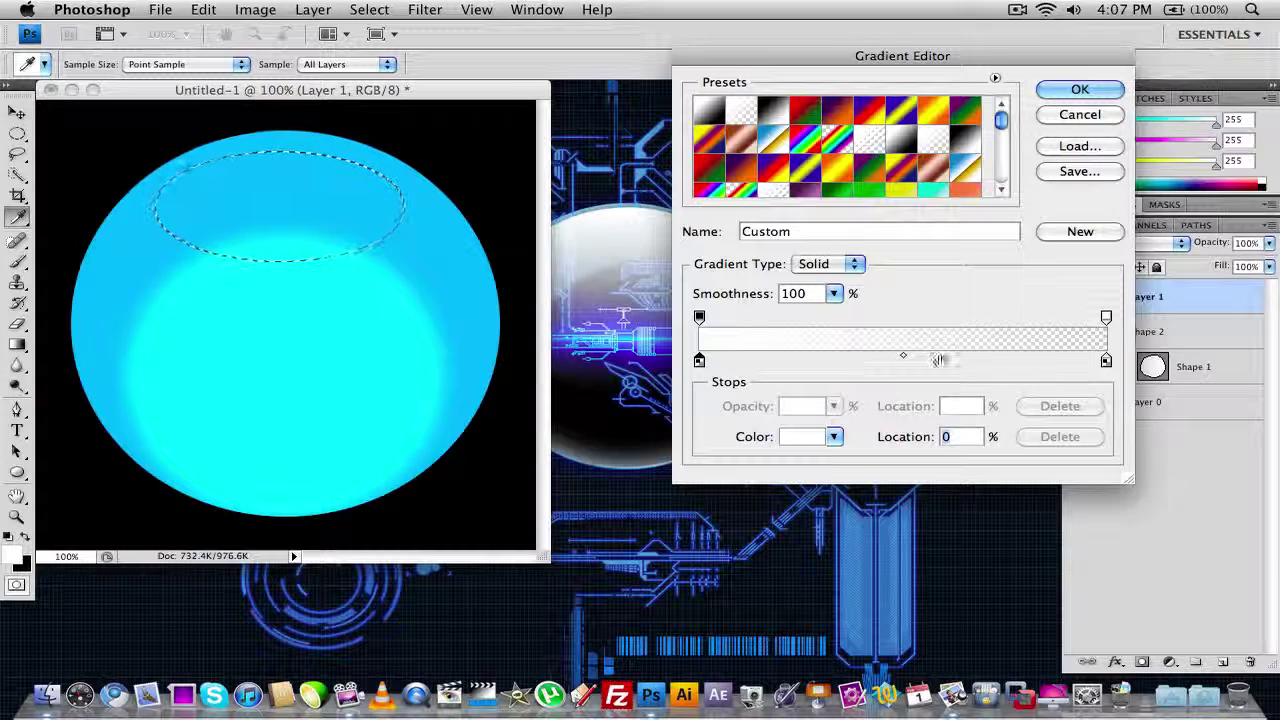
click(1106, 361)
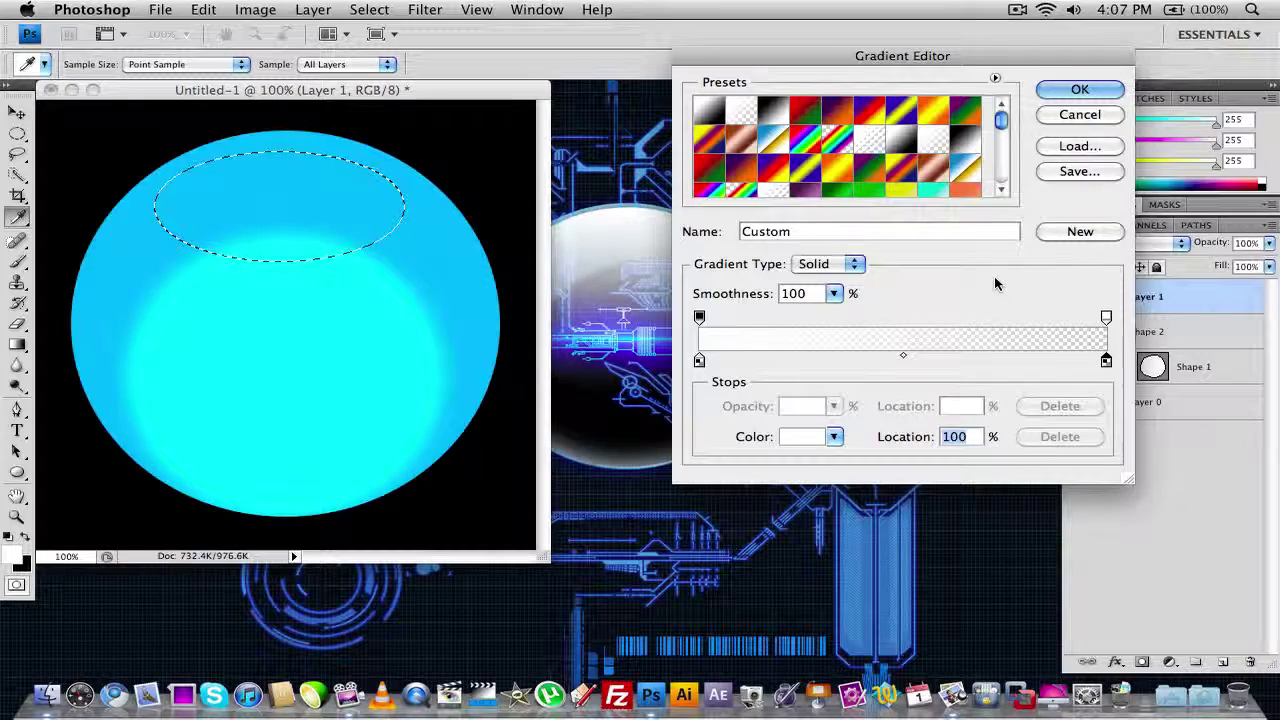
click(1063, 90)
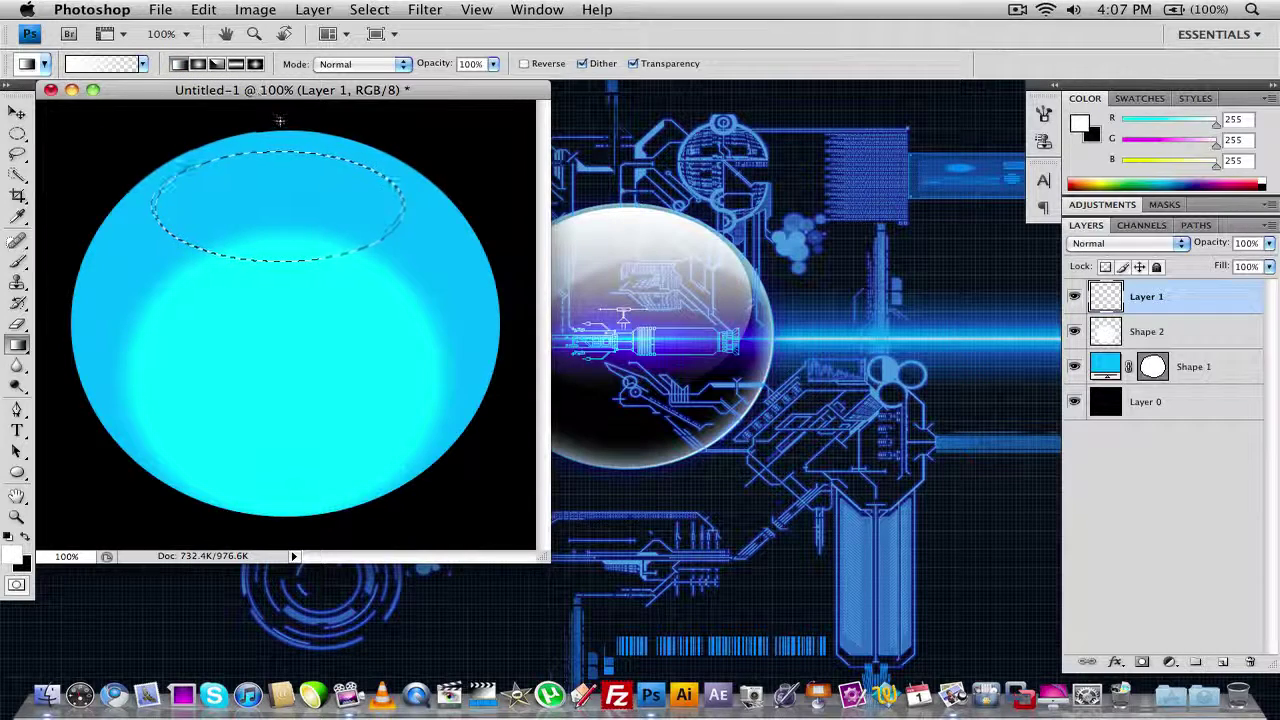
drag(279, 123, 277, 420)
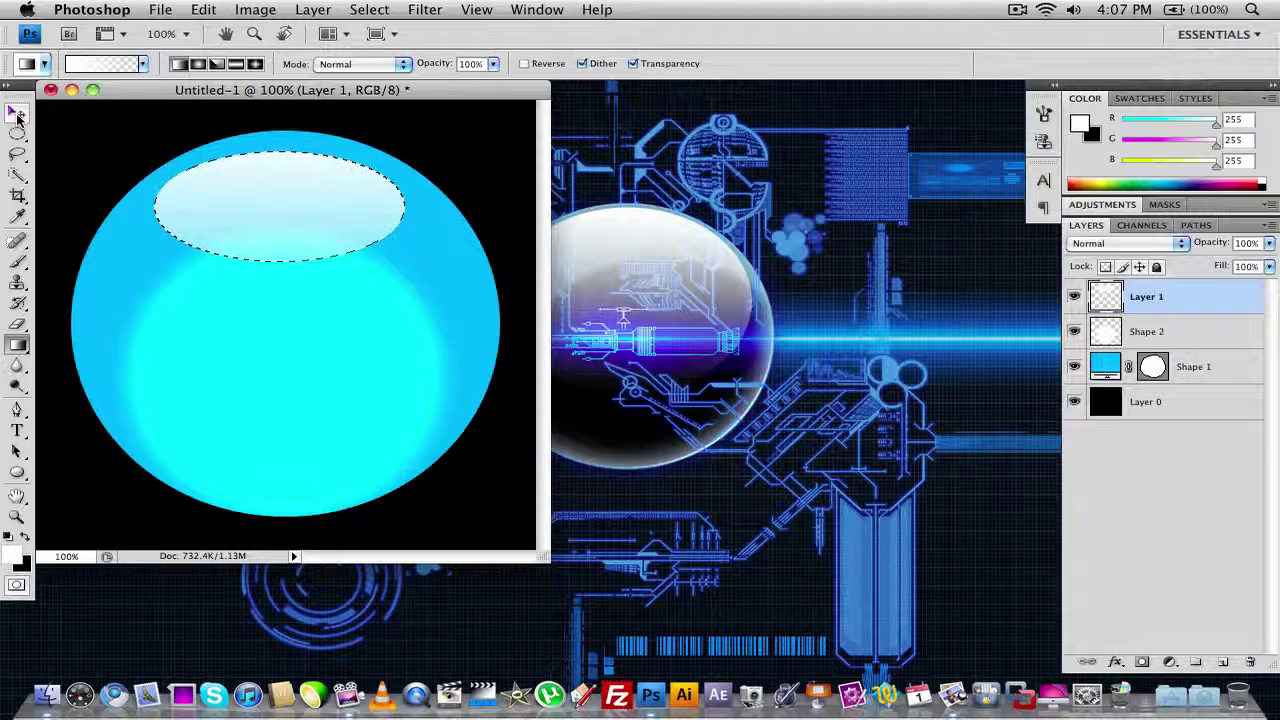
key(super+d)
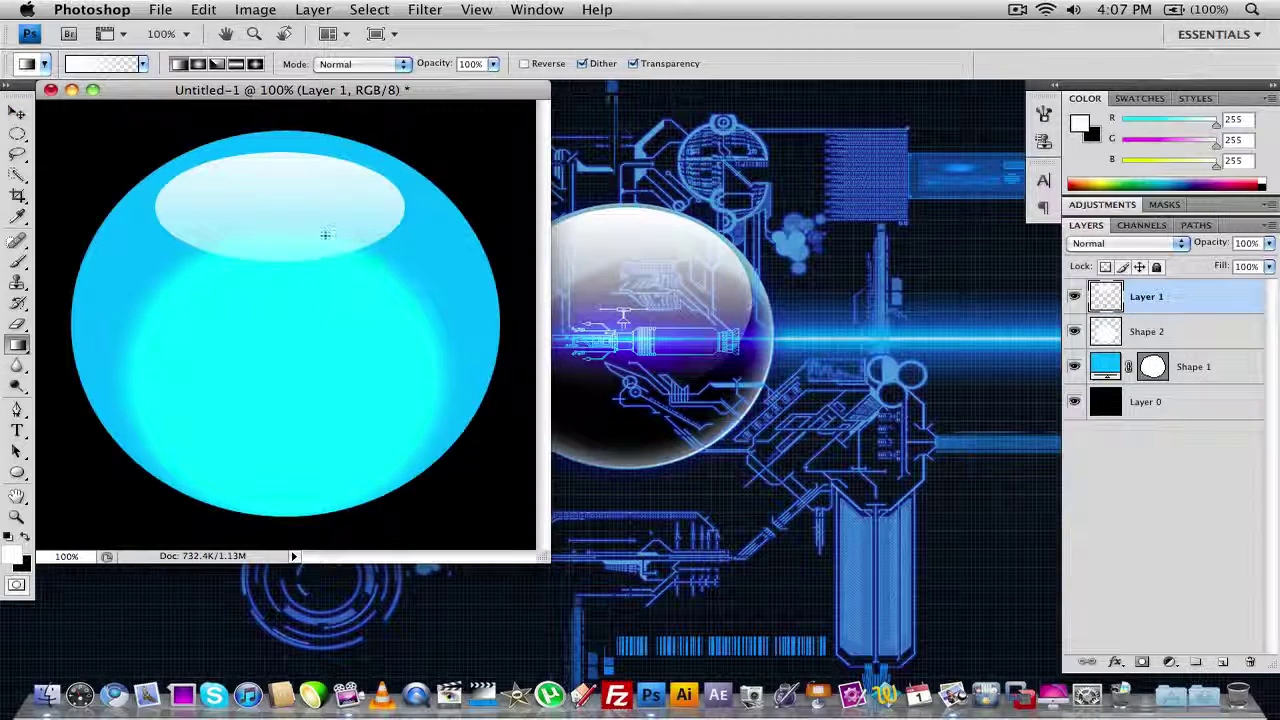
- Nudge the white highlight slightly up and to the right, and apply a Gaussian Blur with a radius of 1.9 pixels
click(17, 112)
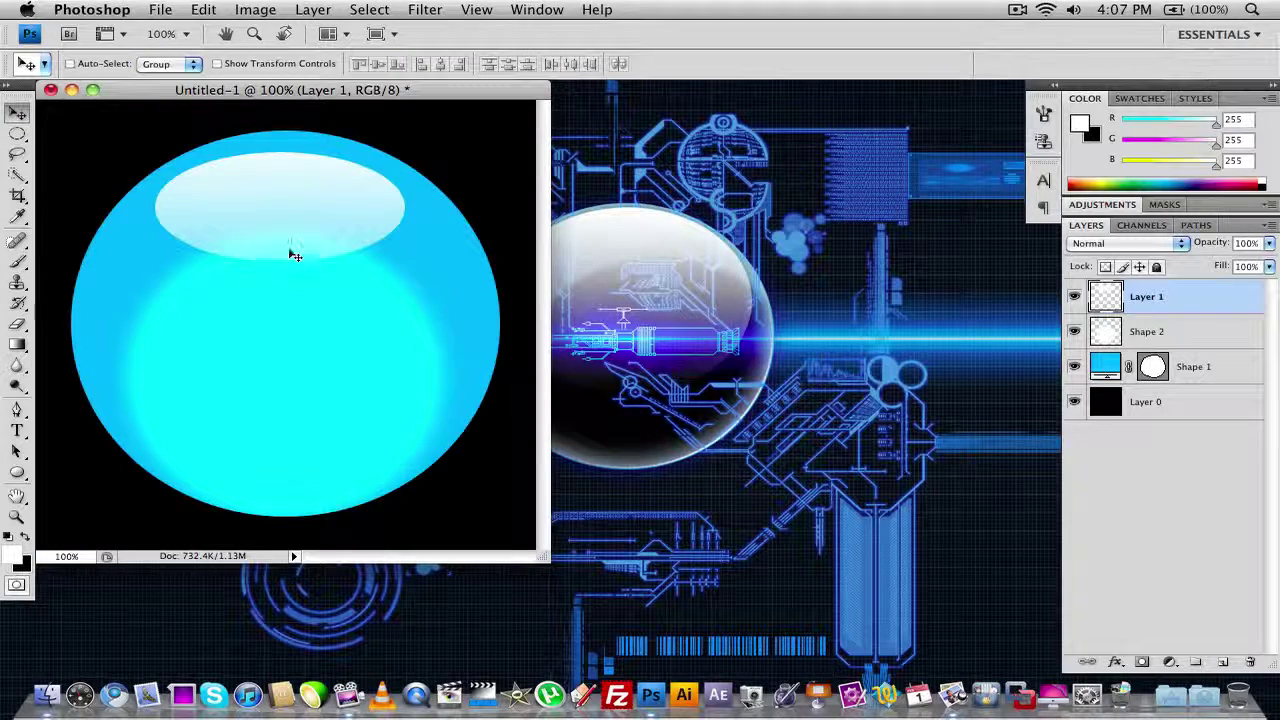
drag(295, 255, 292, 247)
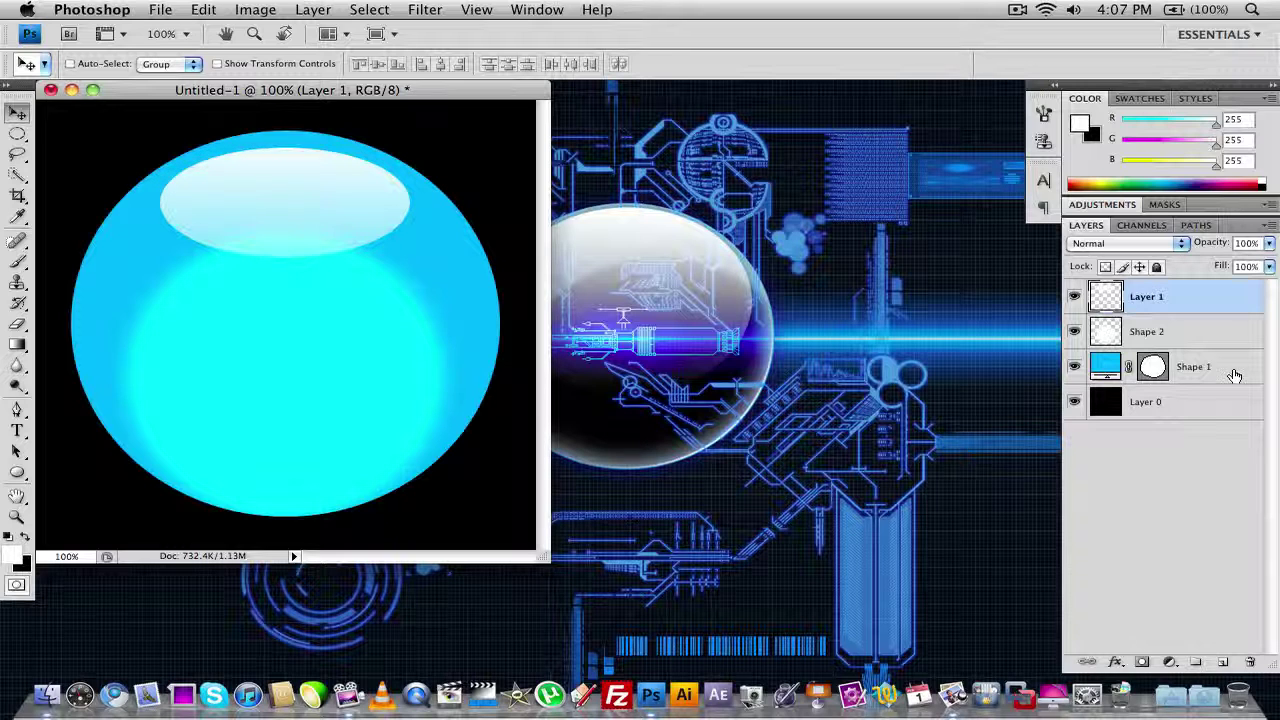
click(425, 10)
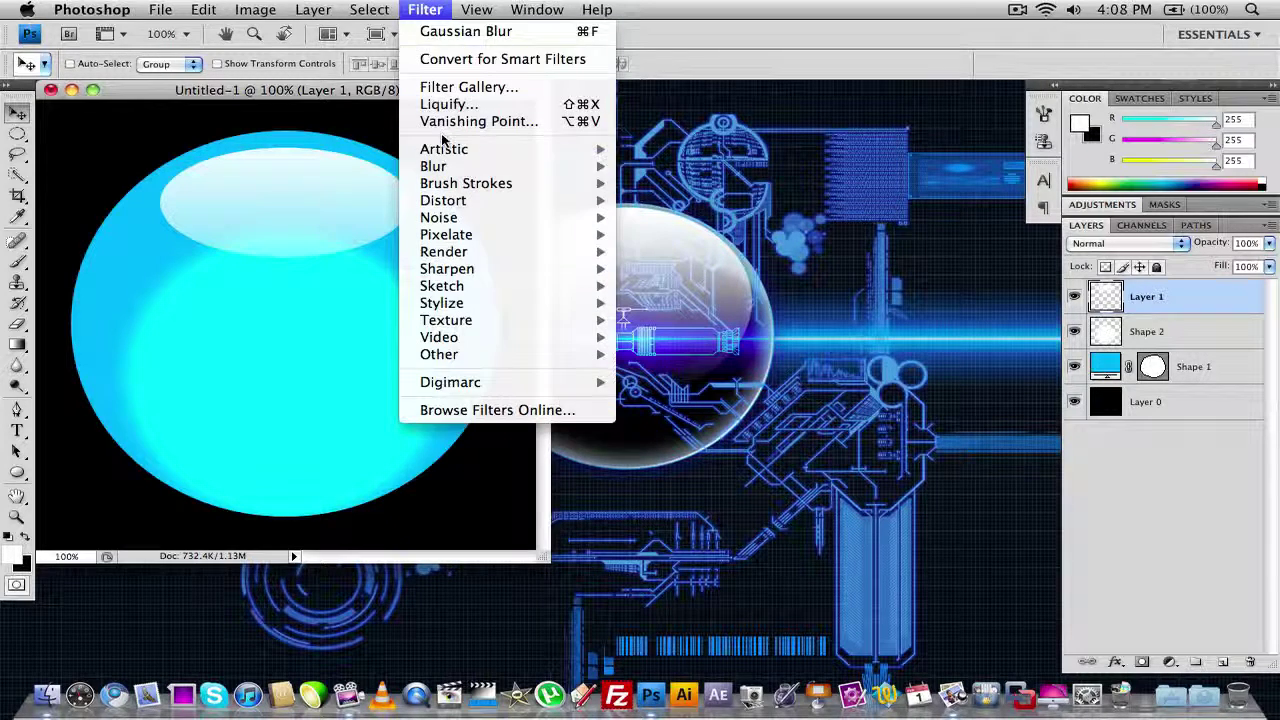
mouse_move(440, 166)
click(681, 238)
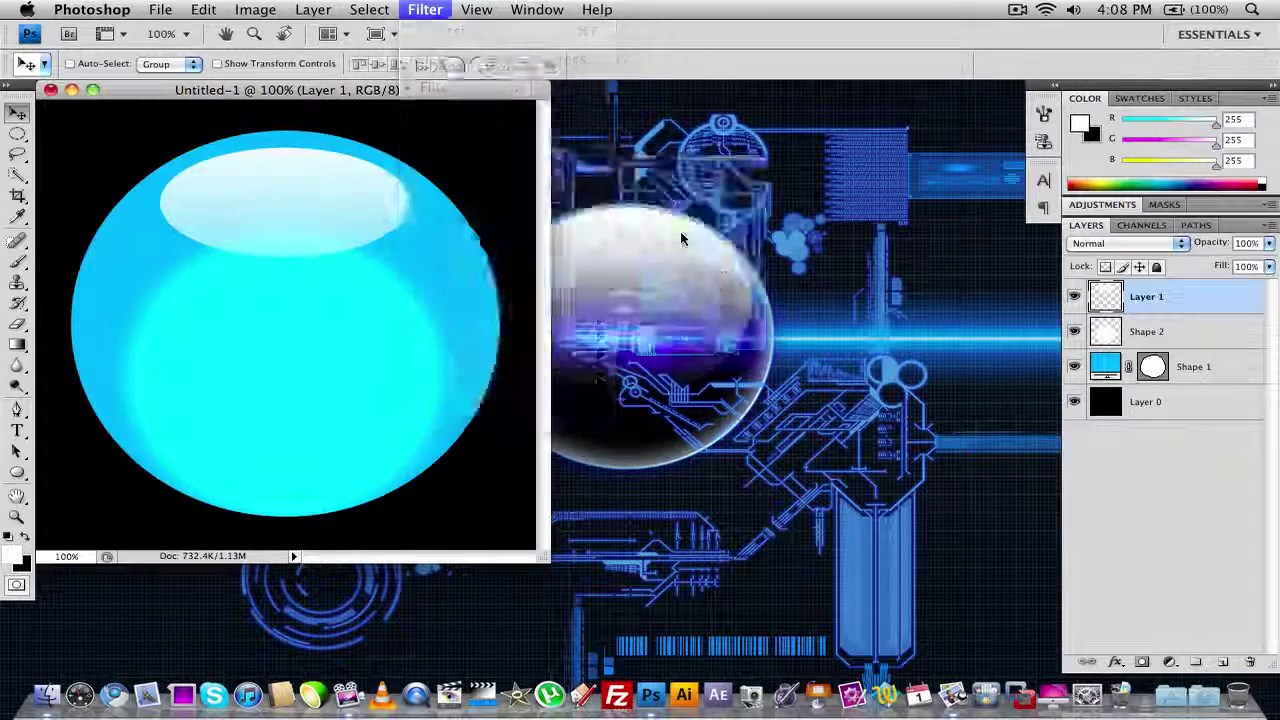
drag(556, 430, 512, 432)
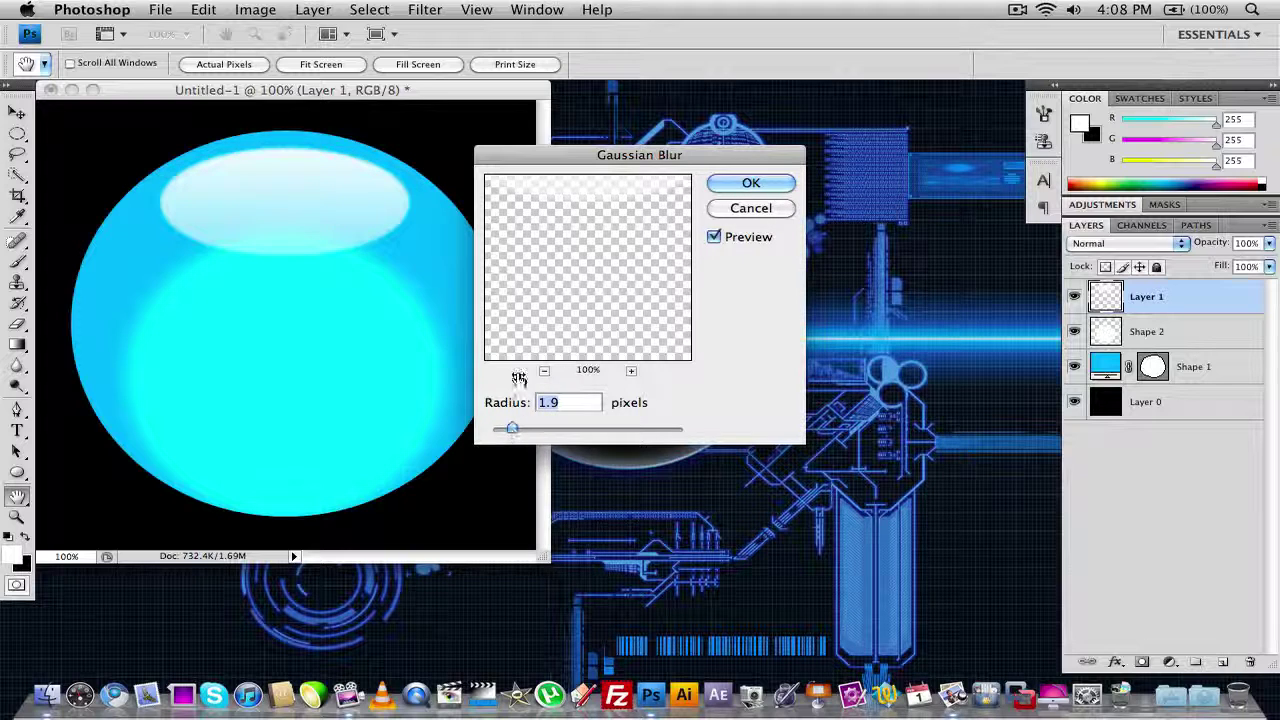
click(752, 184)
key(v)
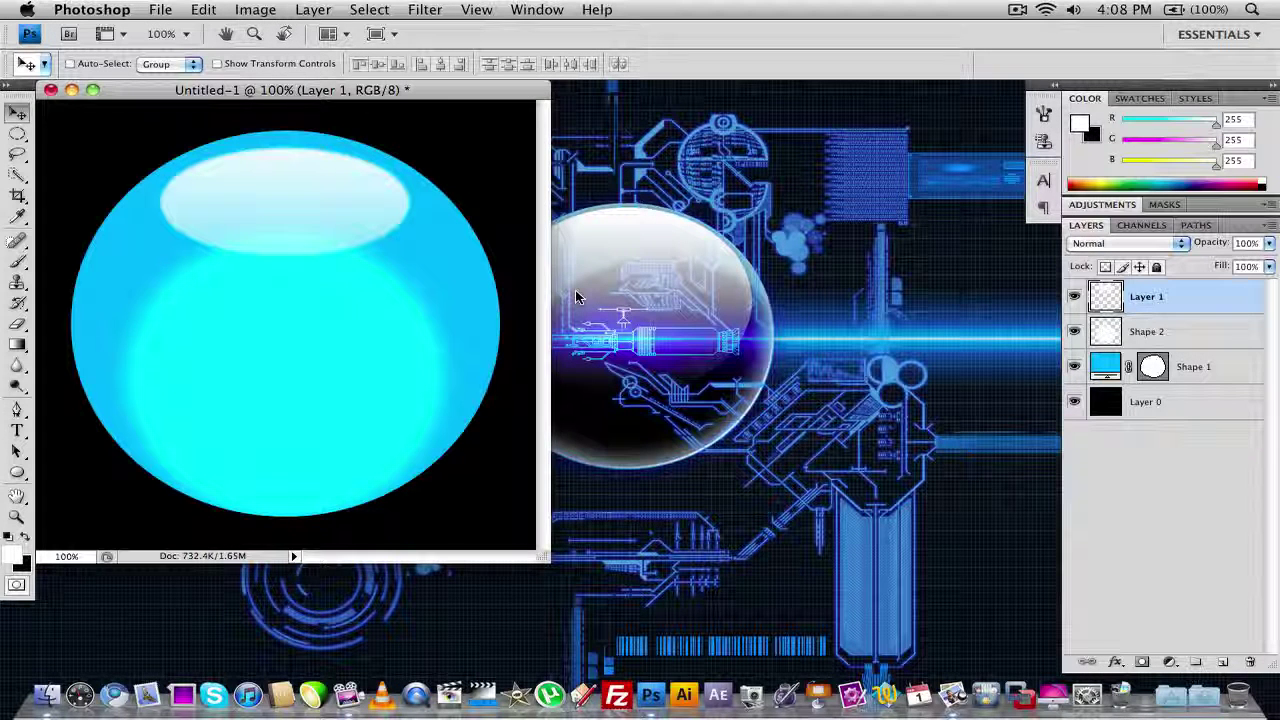
- Enlarge the blurred highlight slightly with Free Transform and recentre it in the upper part of the blue circle
key(super+t)
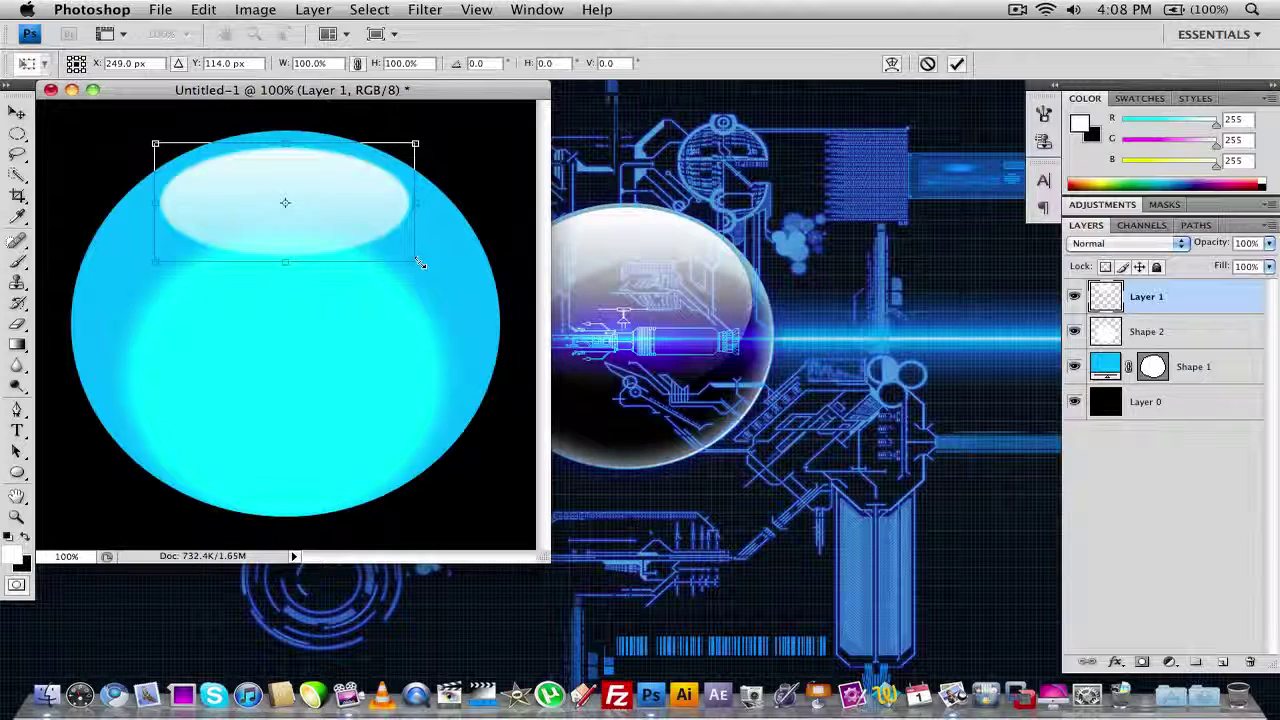
drag(420, 262, 443, 266)
key(Return)
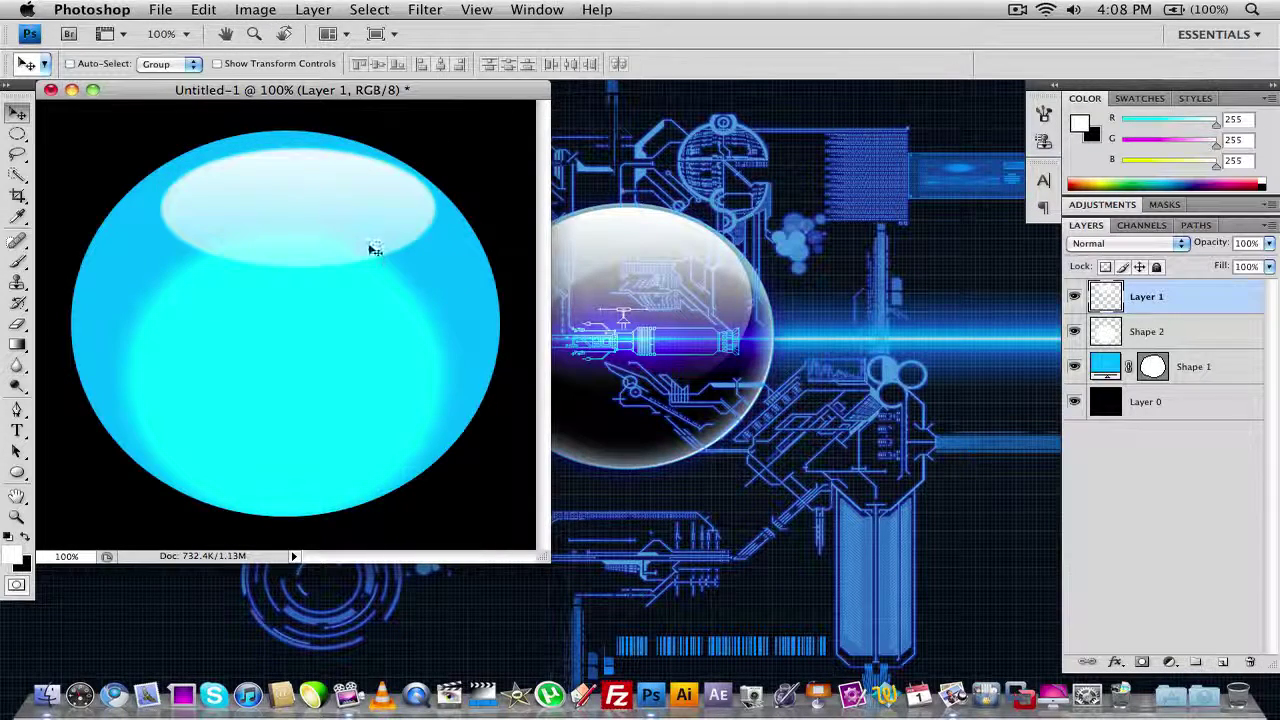
drag(365, 242, 349, 241)
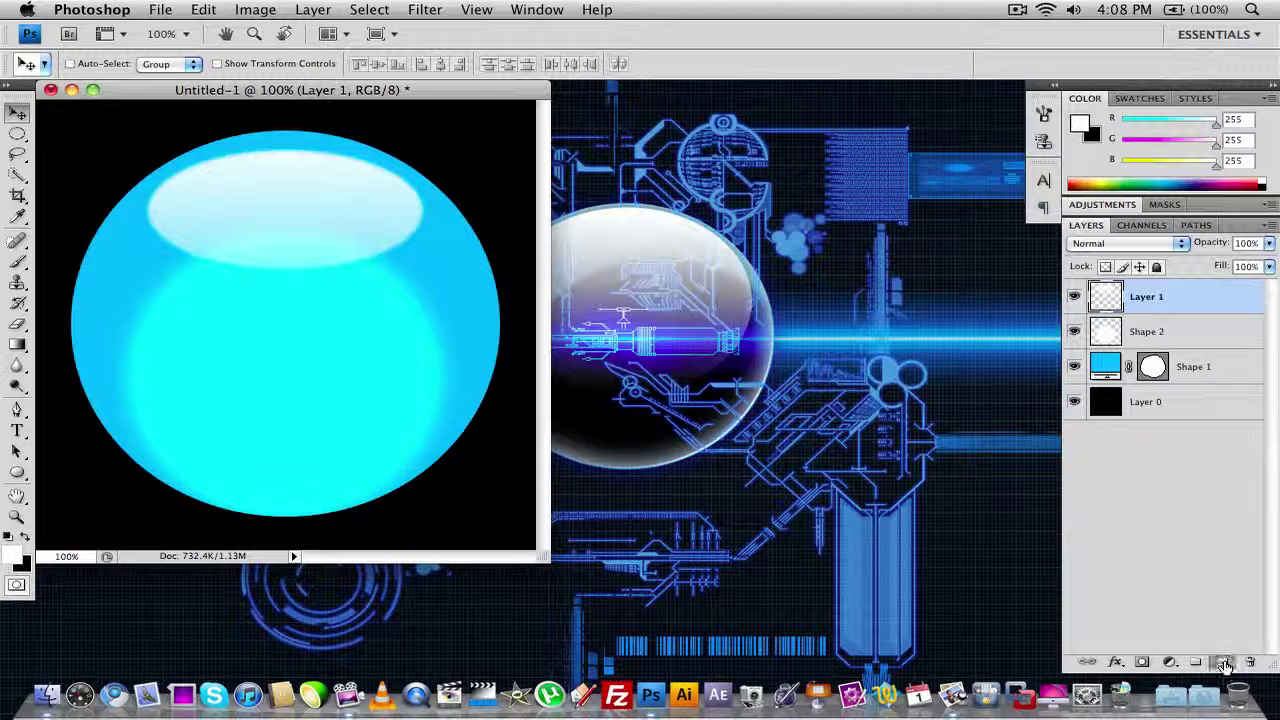
- Add a new layer and place the white Calibri text "A11" on the blue circle
click(1224, 663)
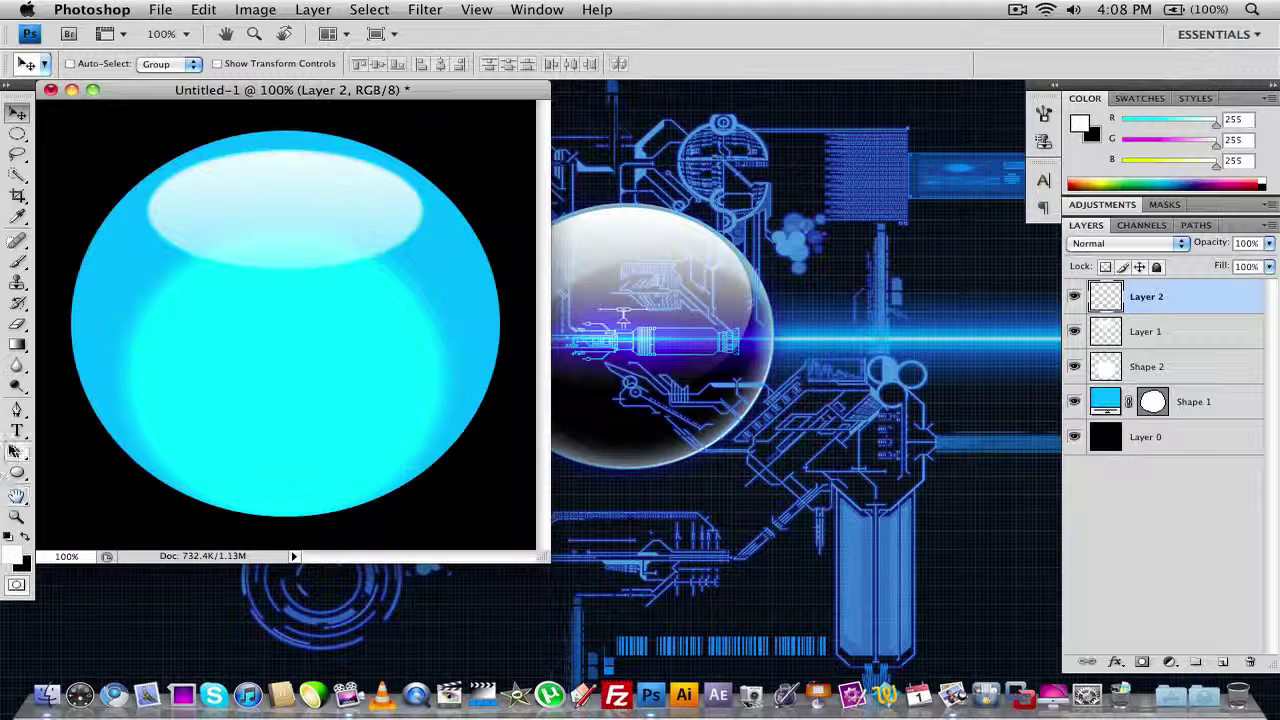
click(17, 430)
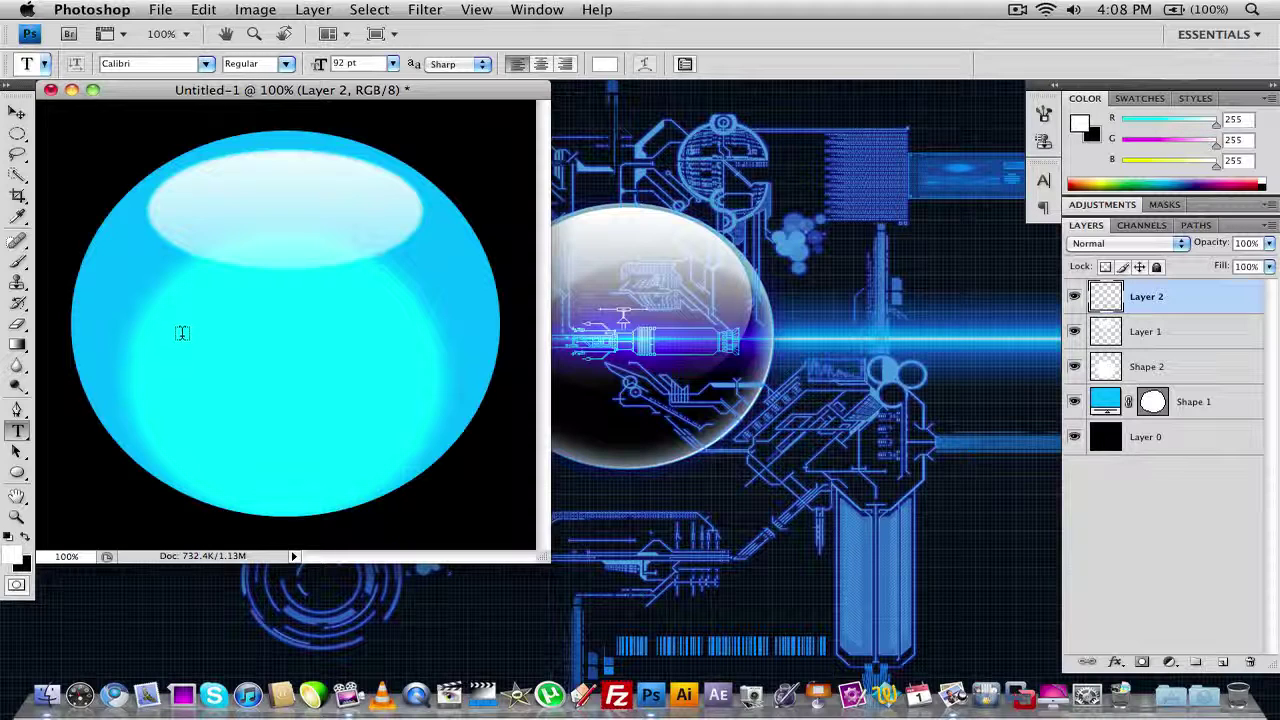
click(185, 310)
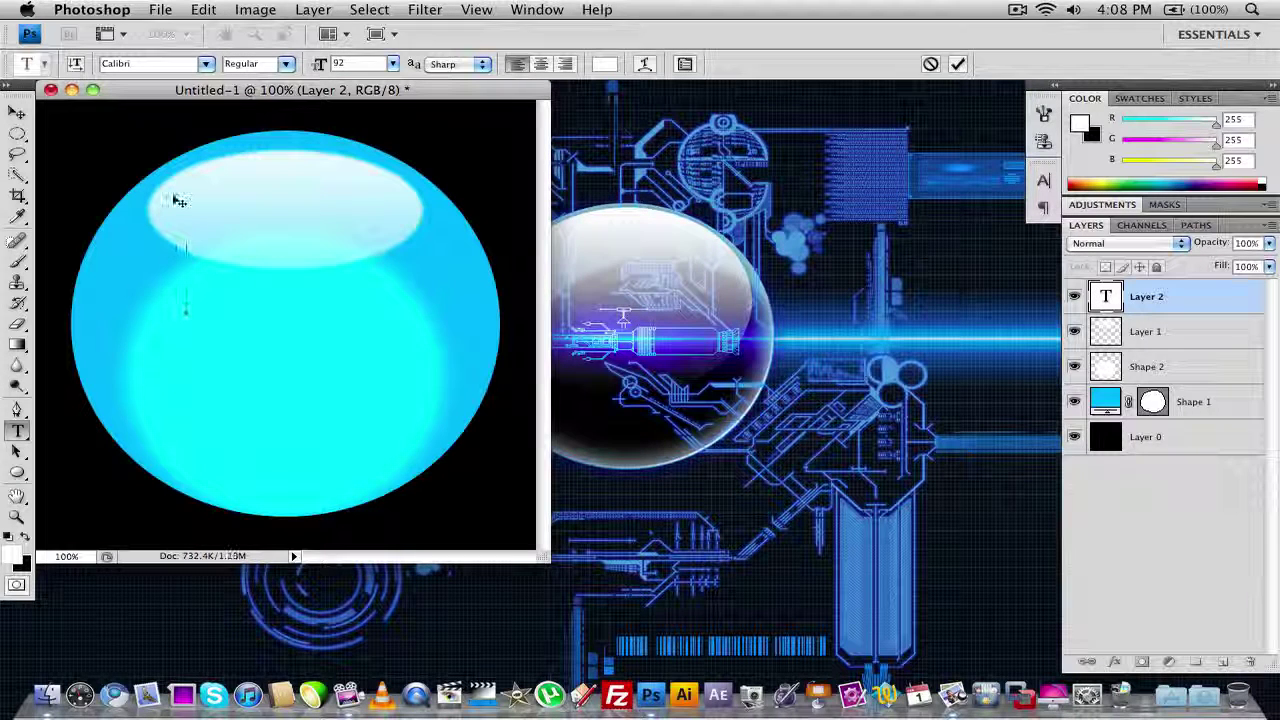
text(A11)
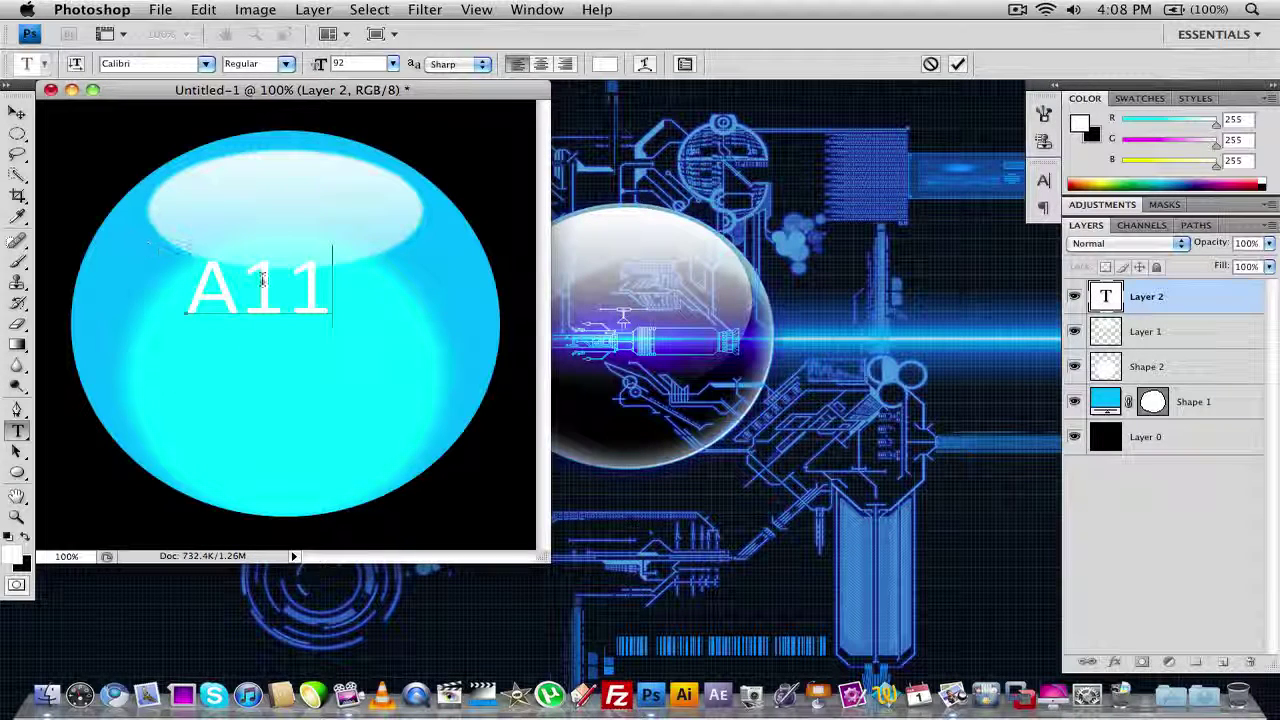
- Set the font size of the whole A11 text to 175 pt
key(super+a)
click(362, 63)
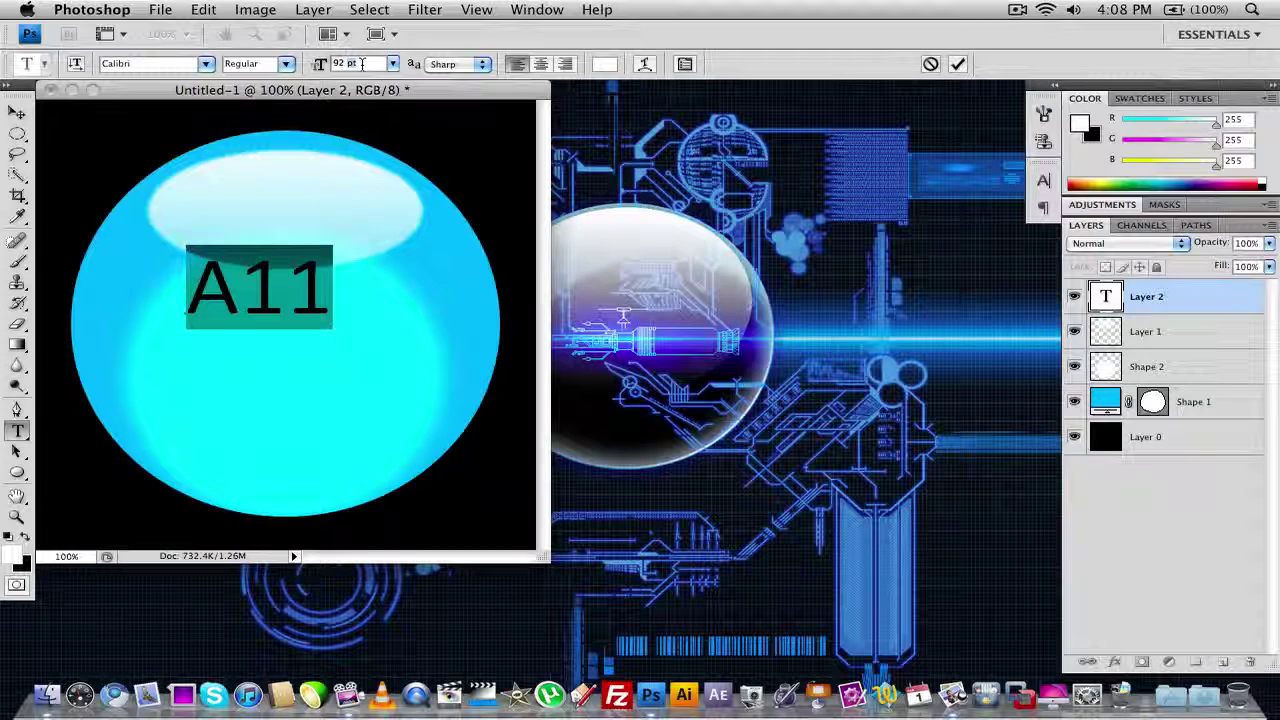
text(150)
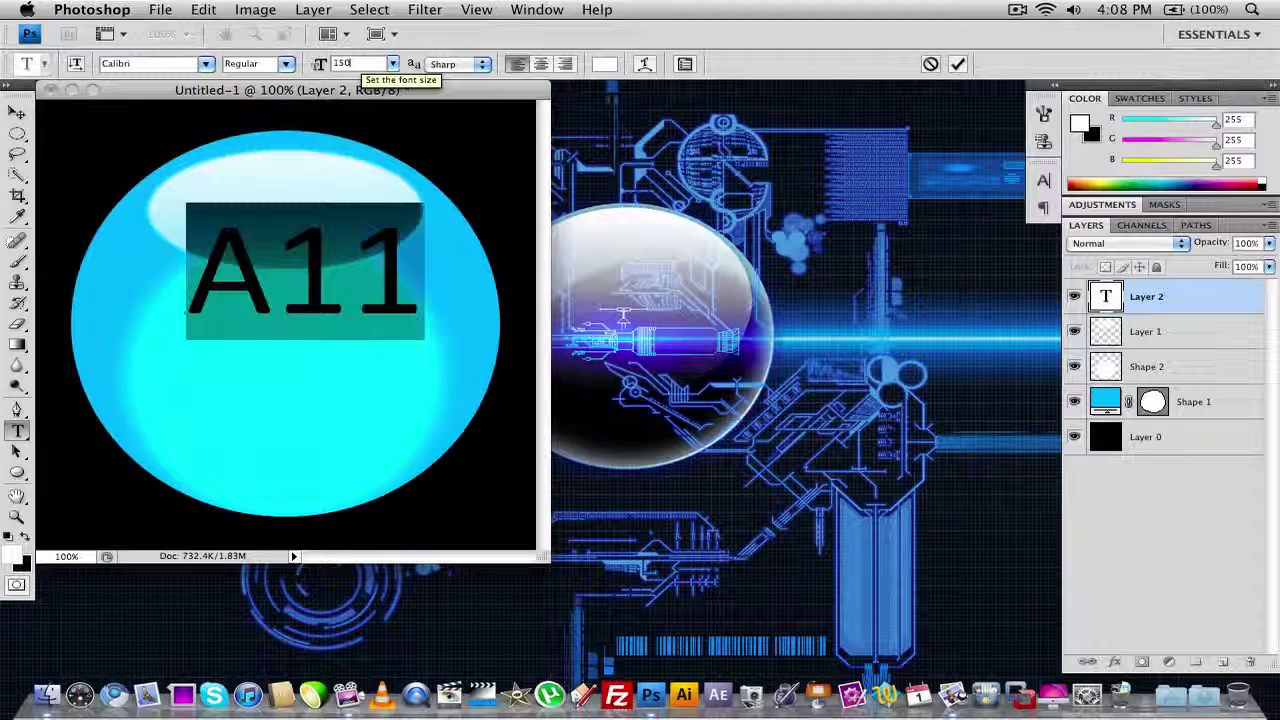
key(BackSpace)
key(BackSpace)
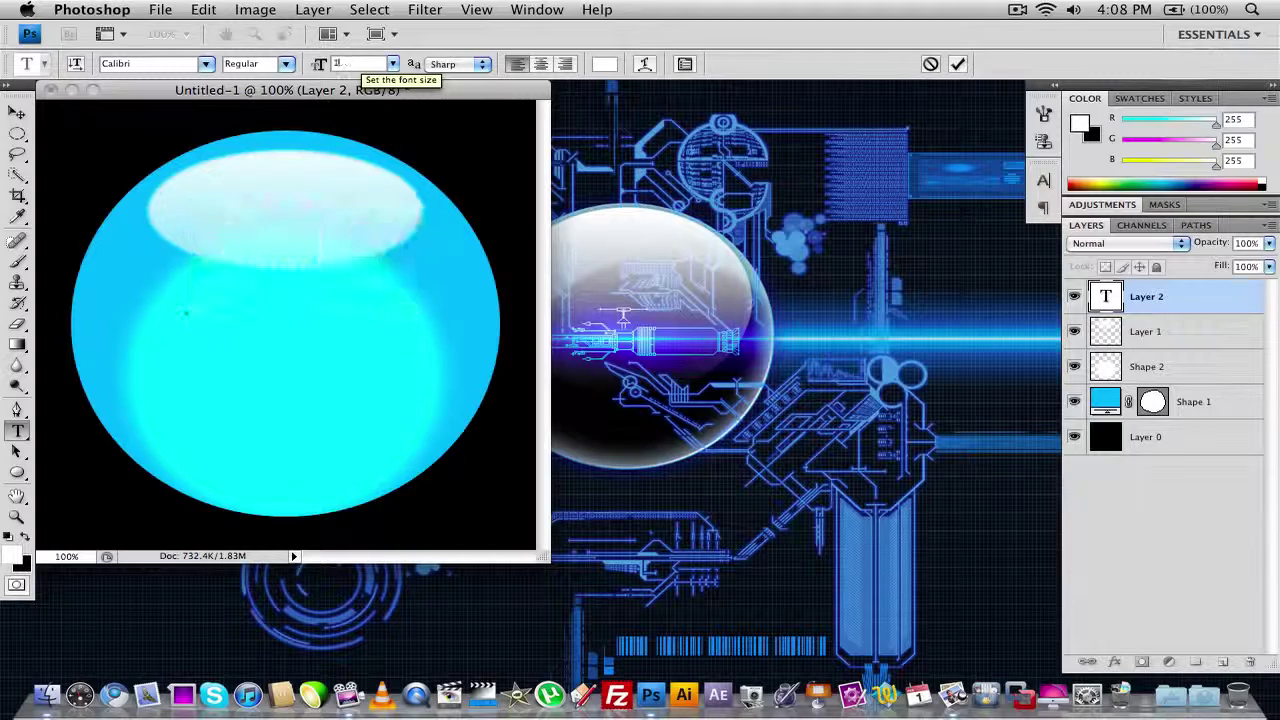
text(75)
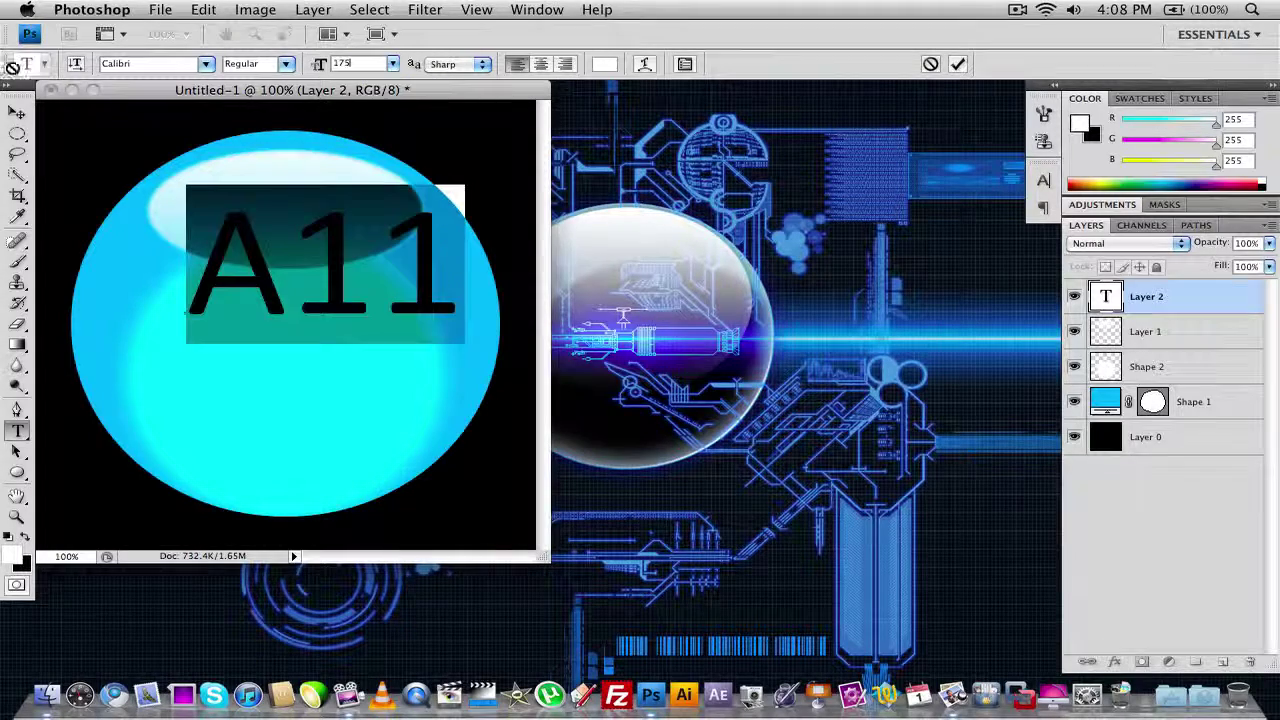
- Move the A11 text to the middle of the circle and rotate it counterclockwise so it slants upward to the right
click(17, 114)
drag(338, 290, 322, 333)
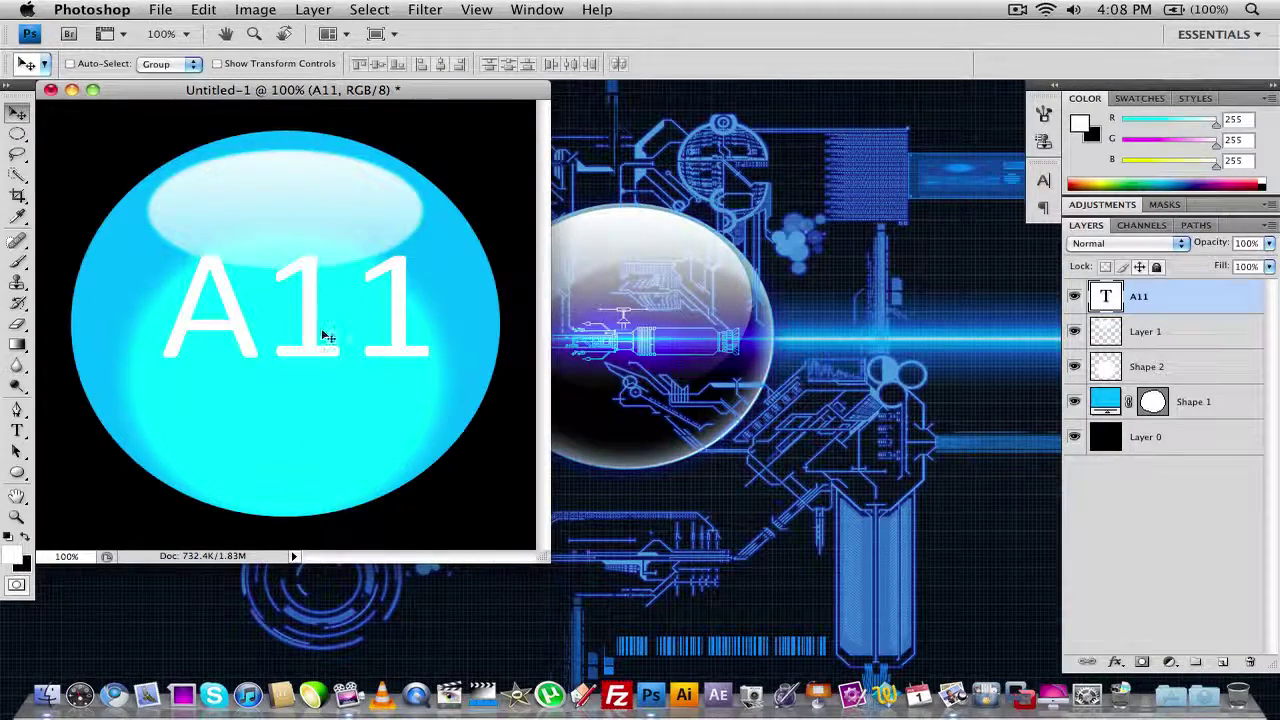
key(ctrl+t)
drag(460, 216, 408, 160)
drag(418, 284, 384, 293)
key(Return)
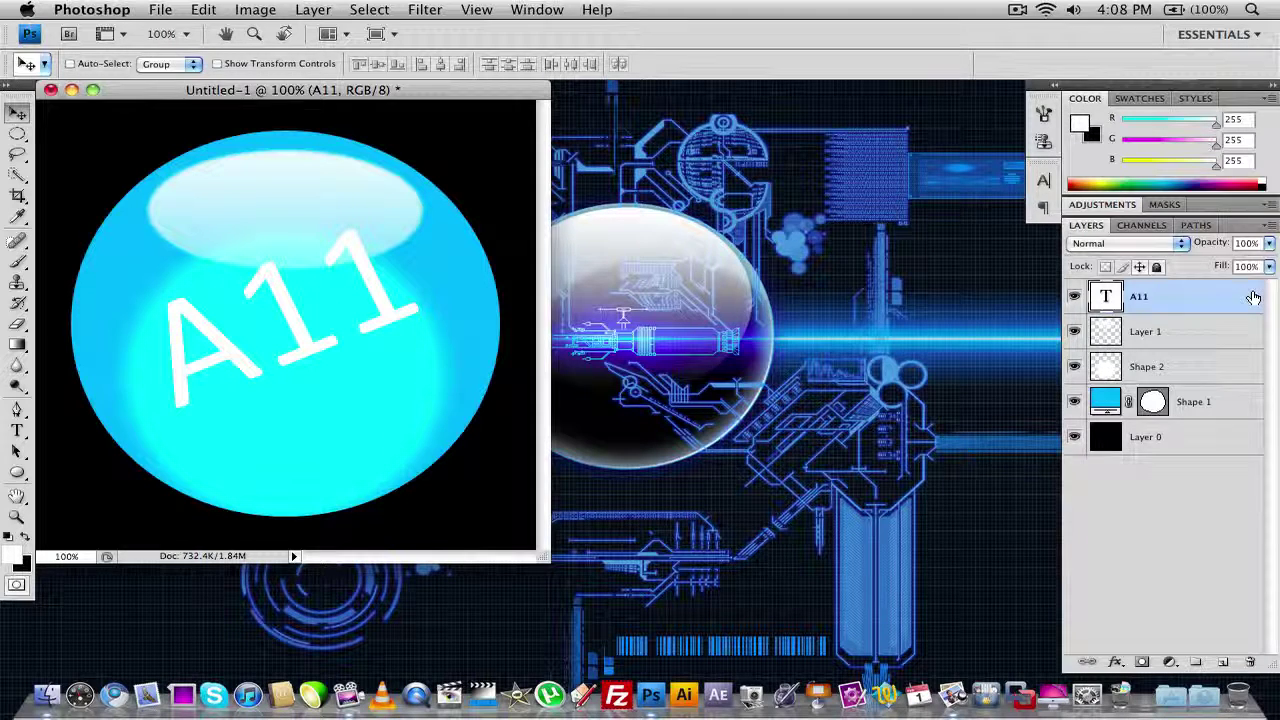
- Add a Color Overlay to the A11 text layer with the bright cyan colour #00deff
double_click(1252, 296)
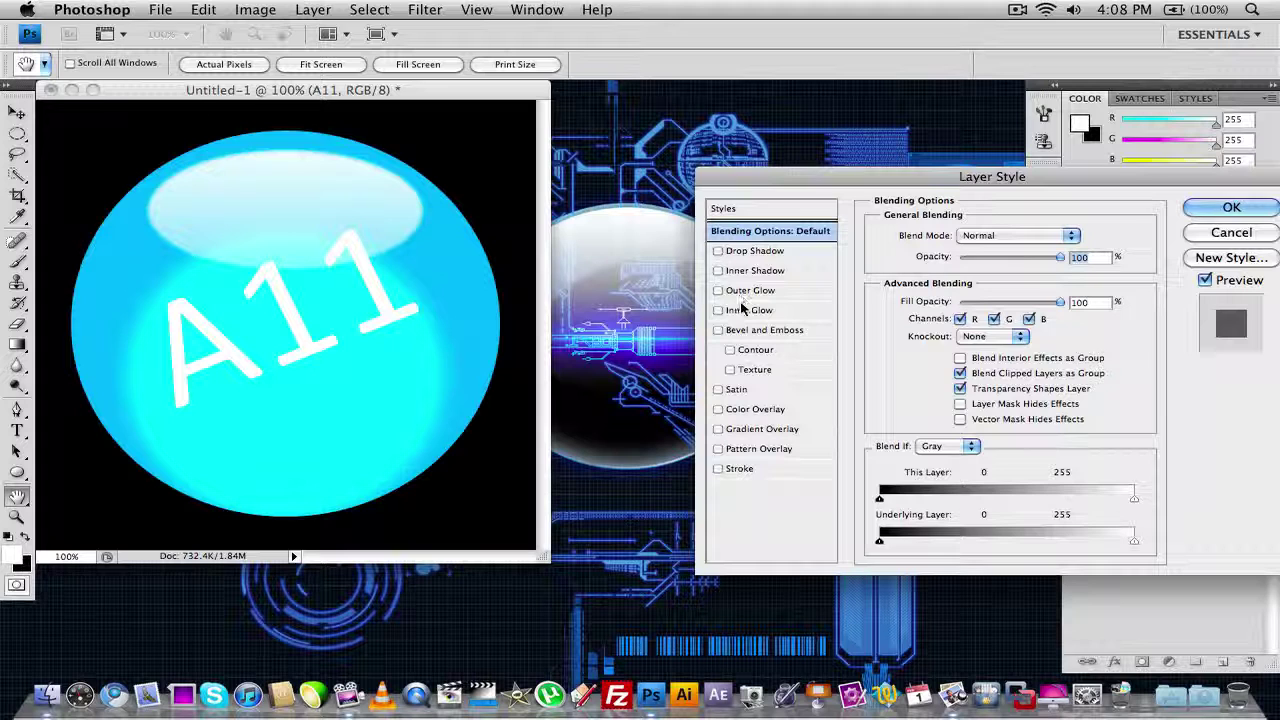
click(757, 410)
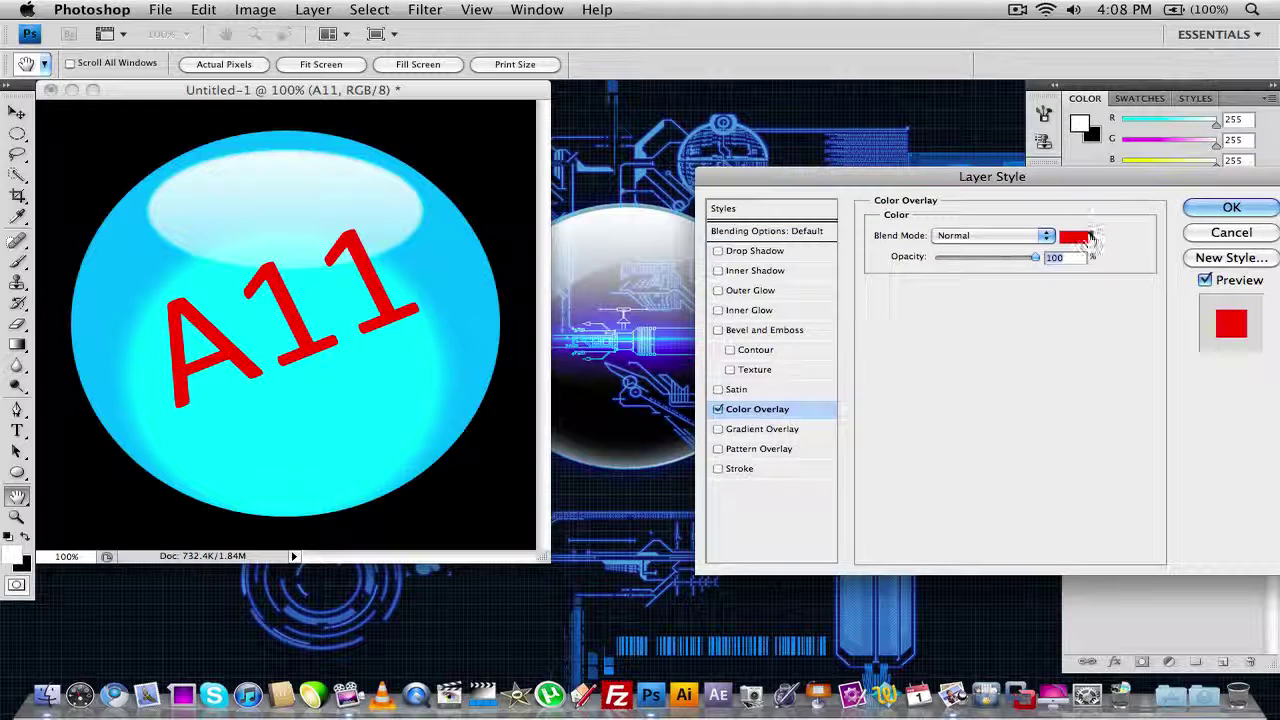
click(1076, 236)
click(652, 290)
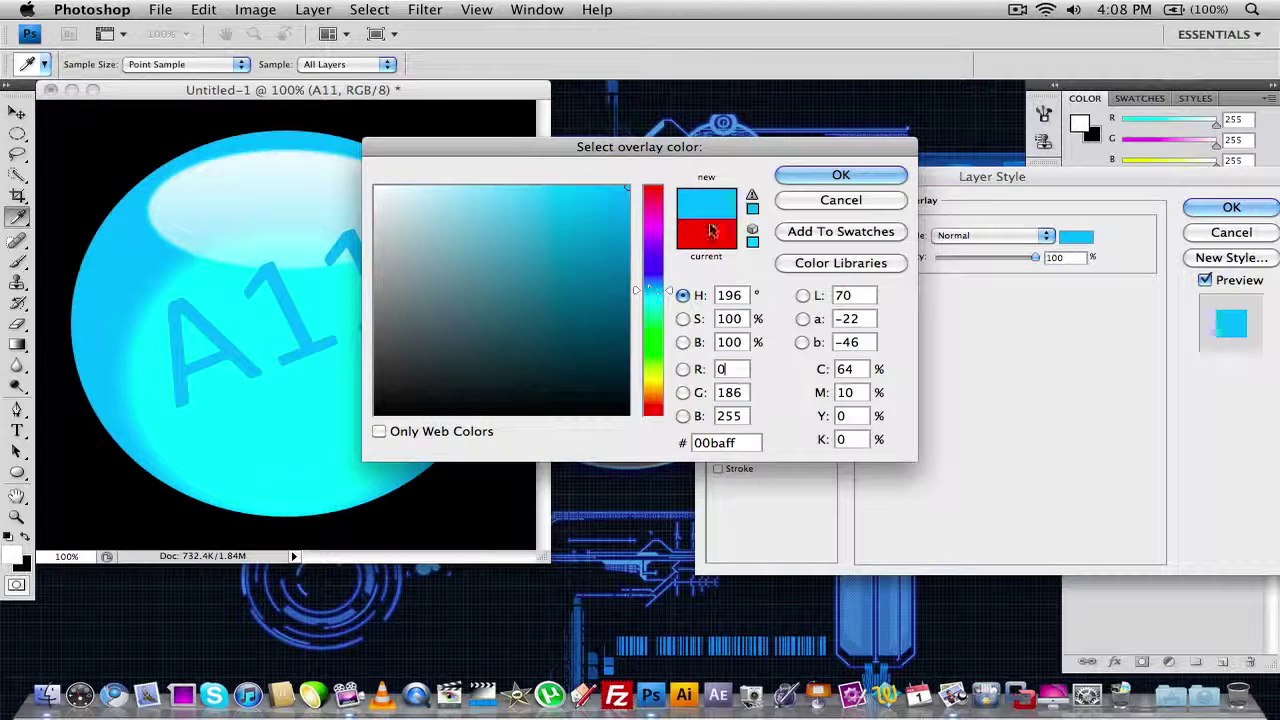
click(828, 185)
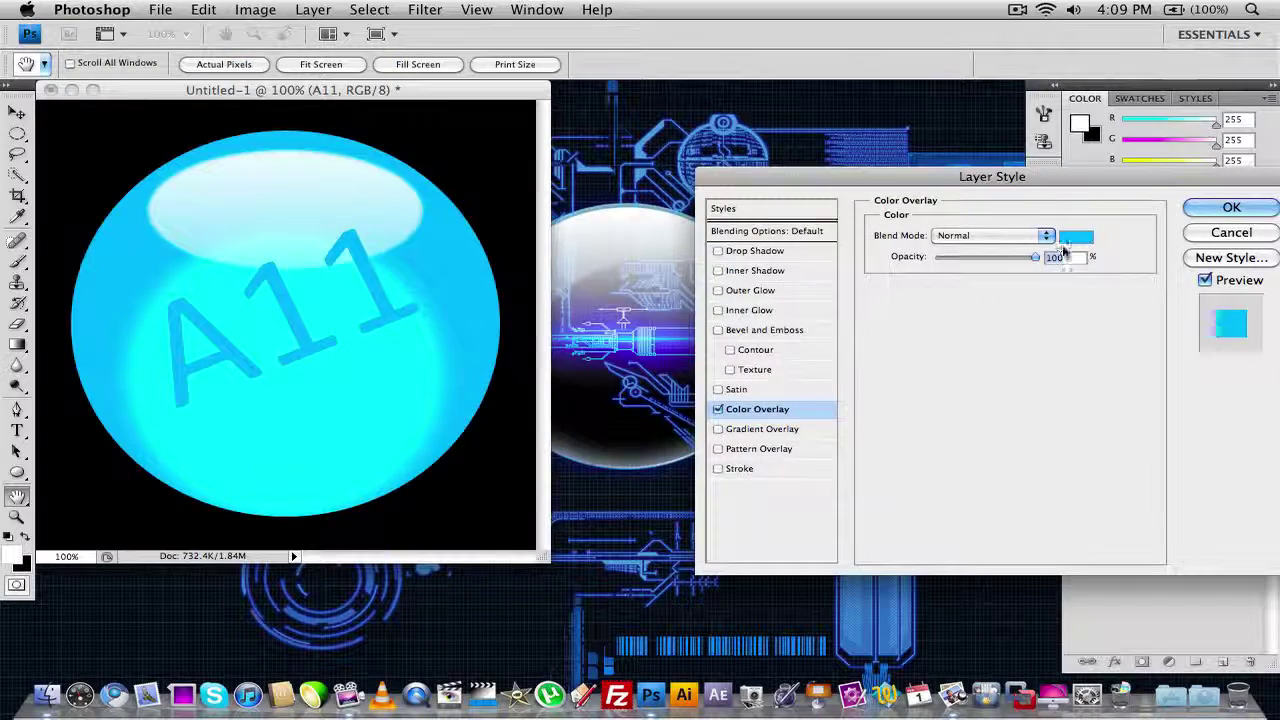
click(1066, 240)
drag(664, 280, 657, 297)
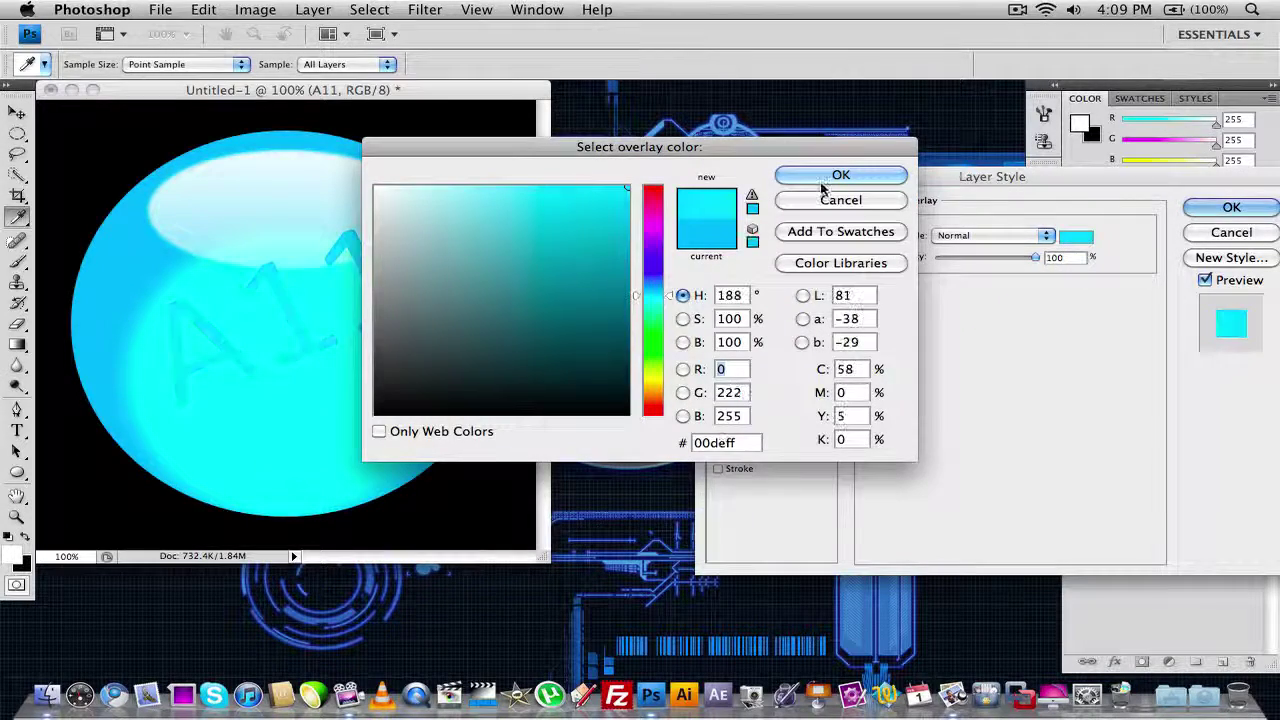
click(823, 177)
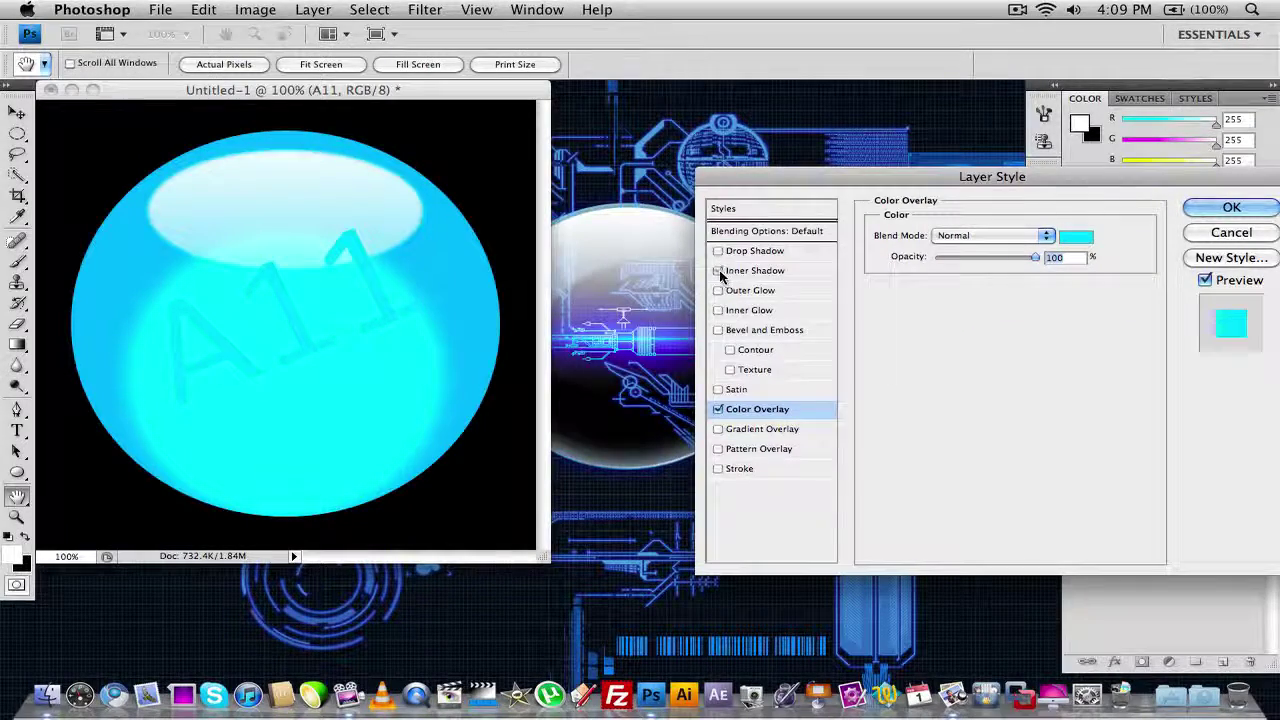
- Add an Inner Shadow to the A11 text layer and nudge the text slightly down on the circle
click(719, 272)
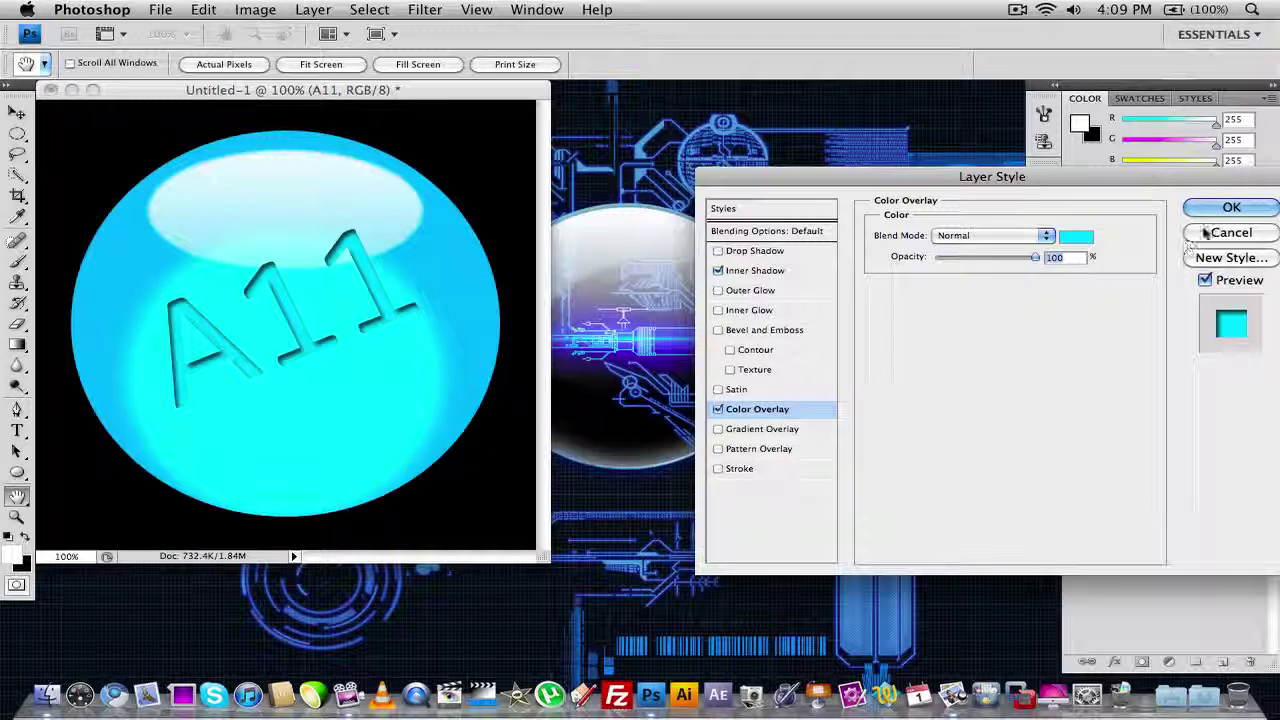
click(1231, 207)
key(shift+Right)
key(shift+Down)
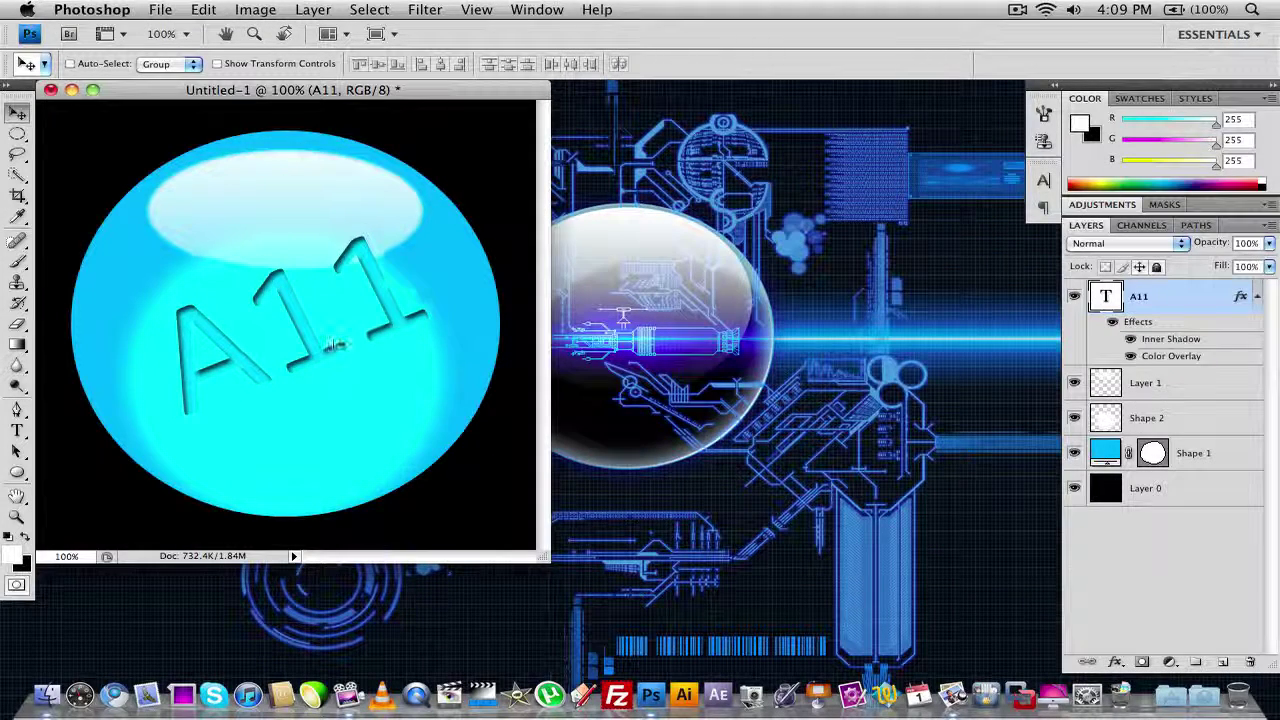
key(super+z)
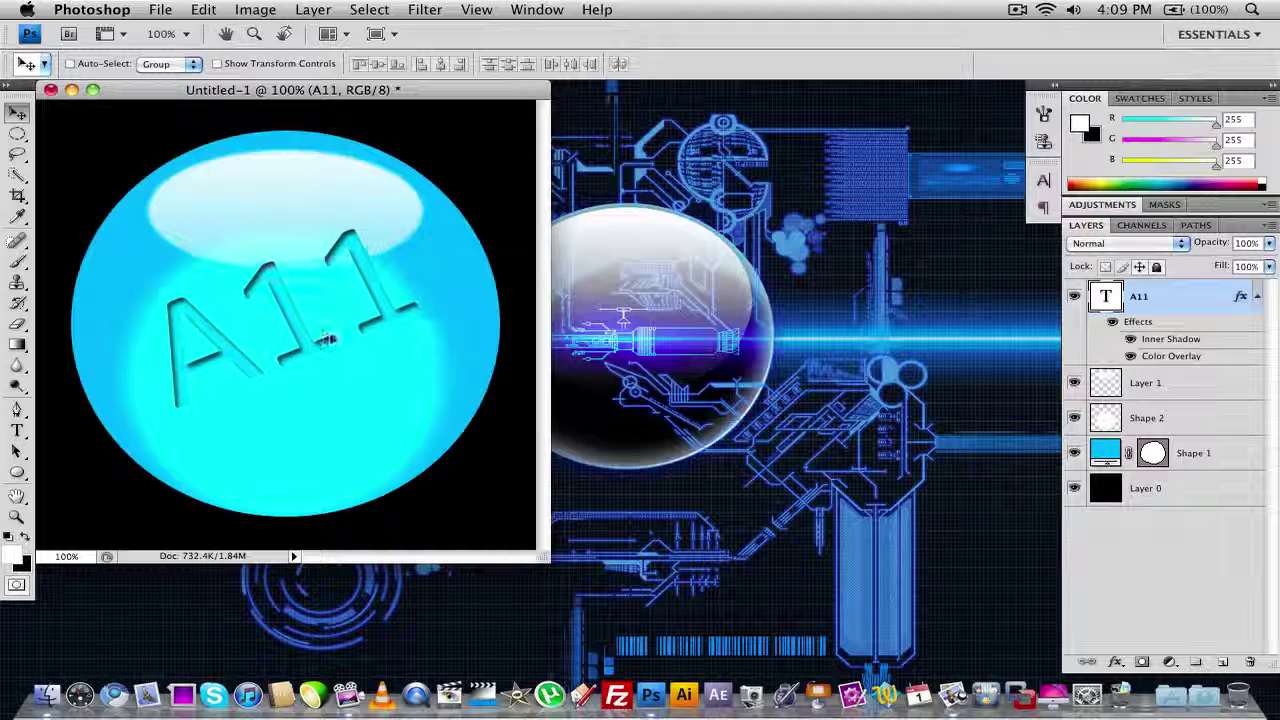
key(super+z)
key(super+z)
key(super+z)
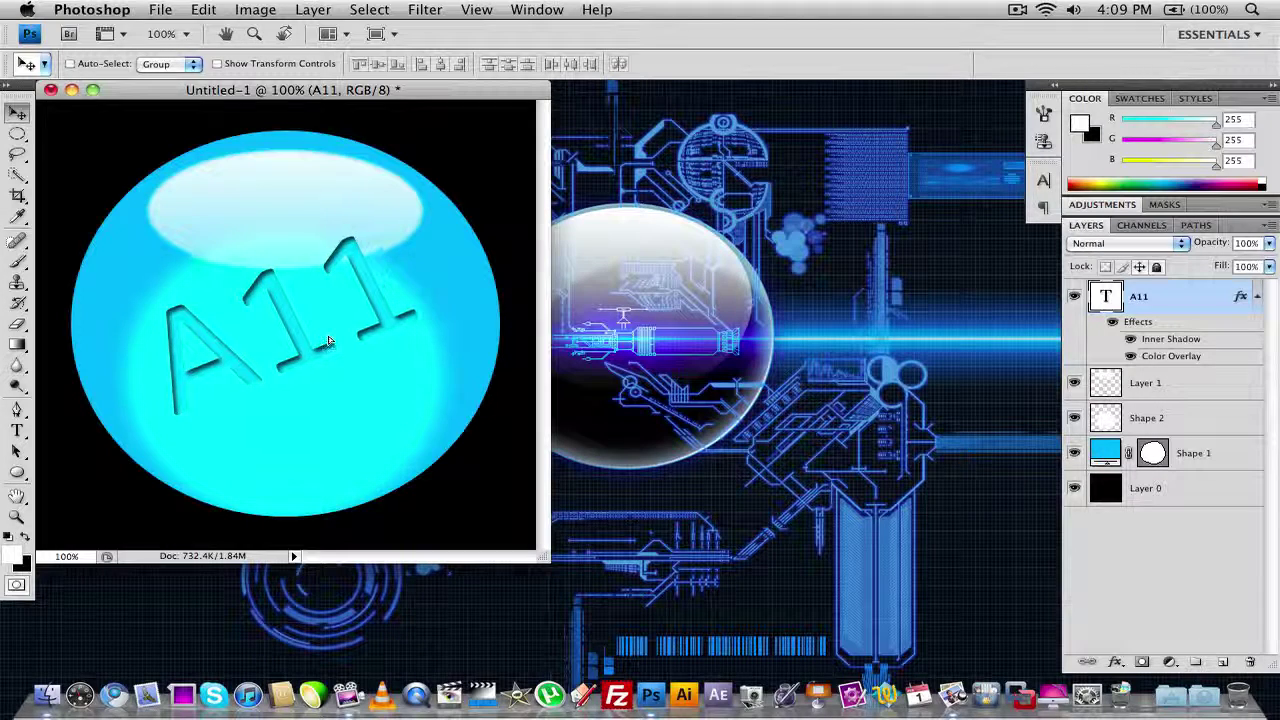
- Open Glossy A11 Logo.png from the desktop in Photoshop, compare it side by side with the new logo, and close it
click(775, 300)
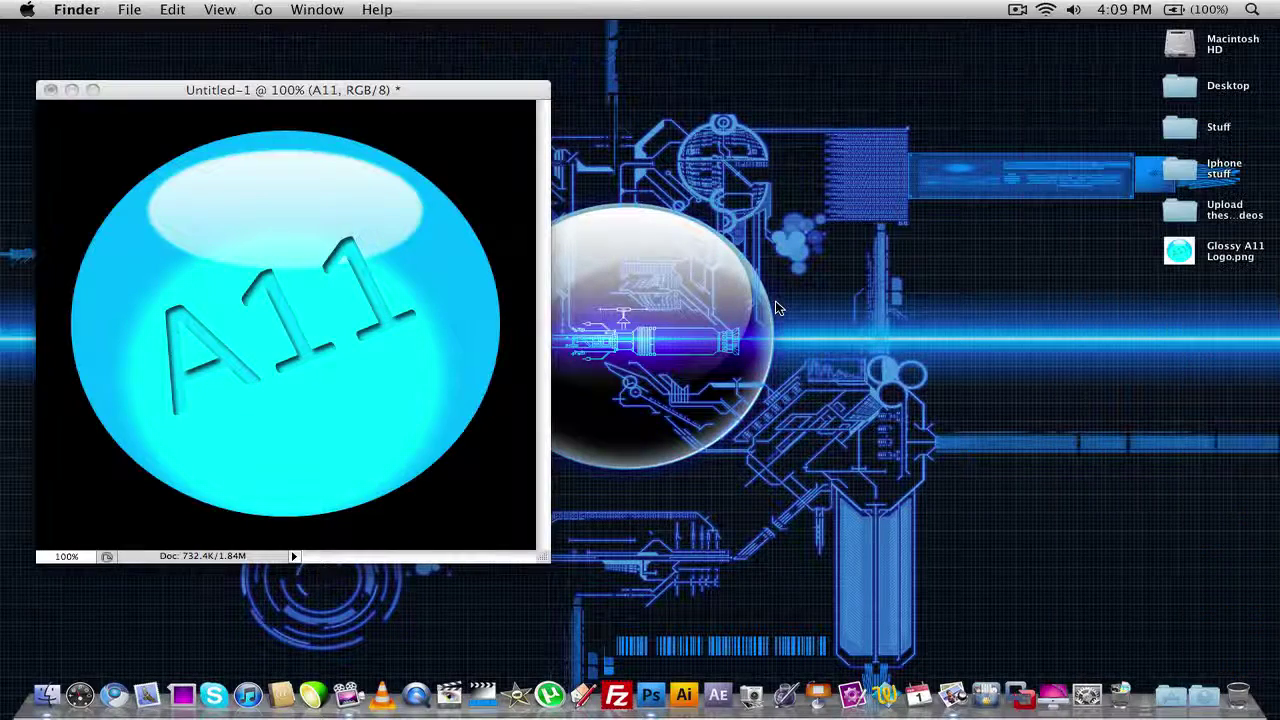
click(651, 694)
drag(607, 118, 700, 106)
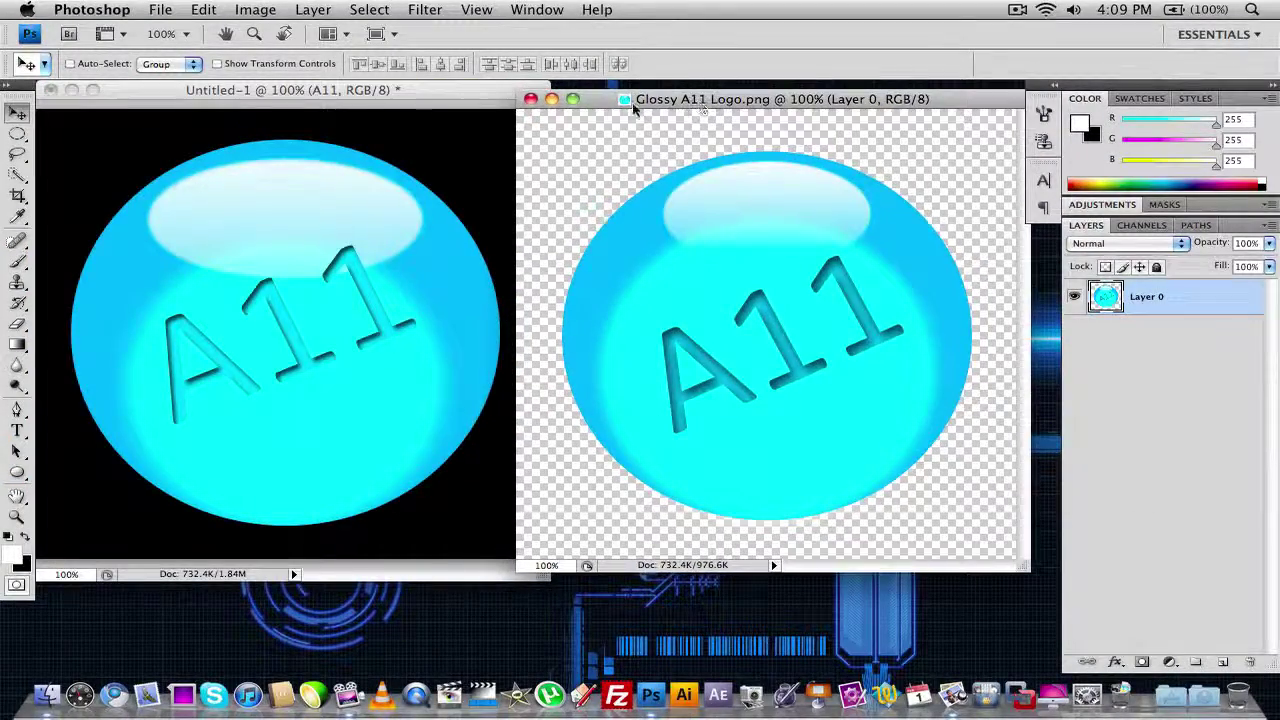
click(531, 99)
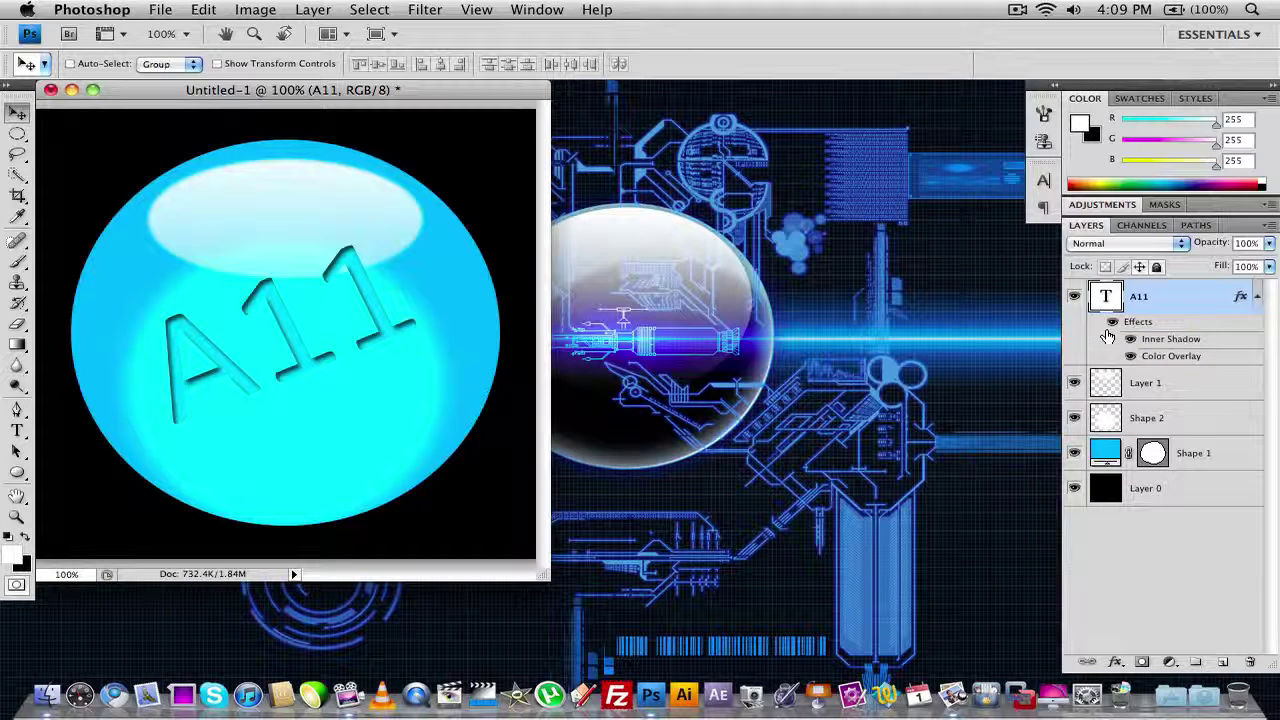
- Collapse the A11 layer's effects list and hide the black background layer, Layer 0
click(1073, 303)
click(1073, 303)
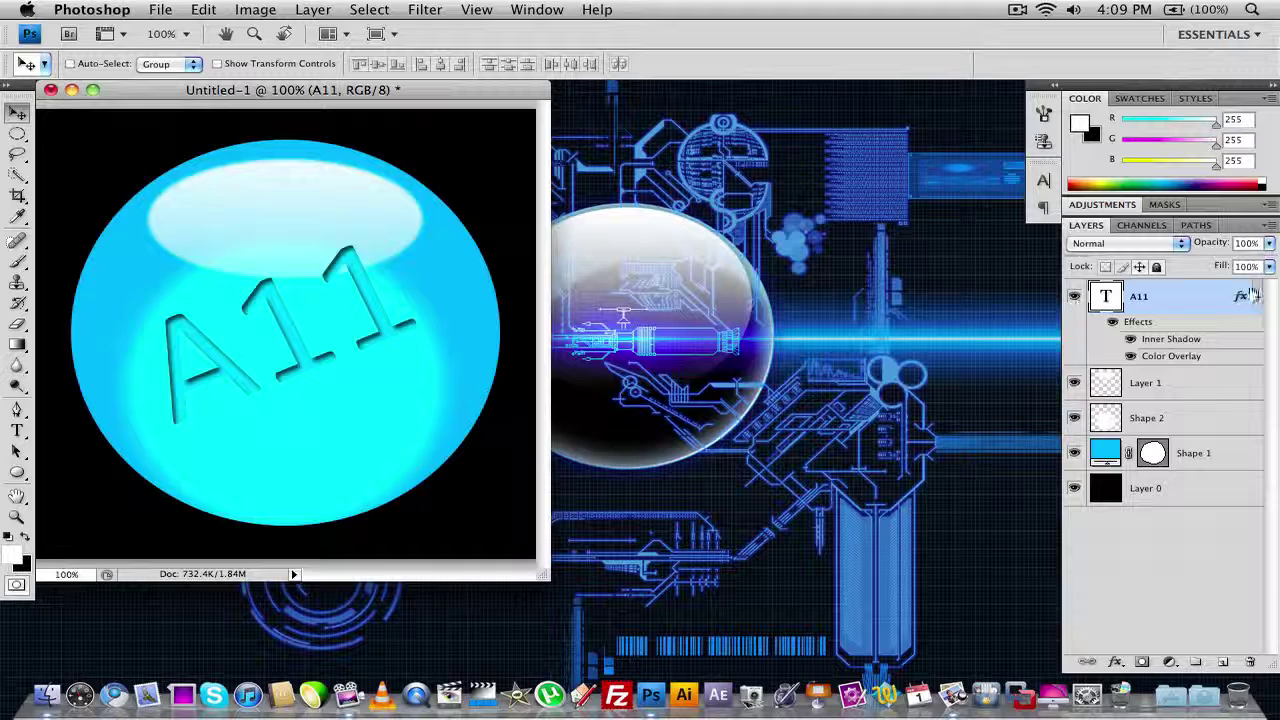
click(1256, 297)
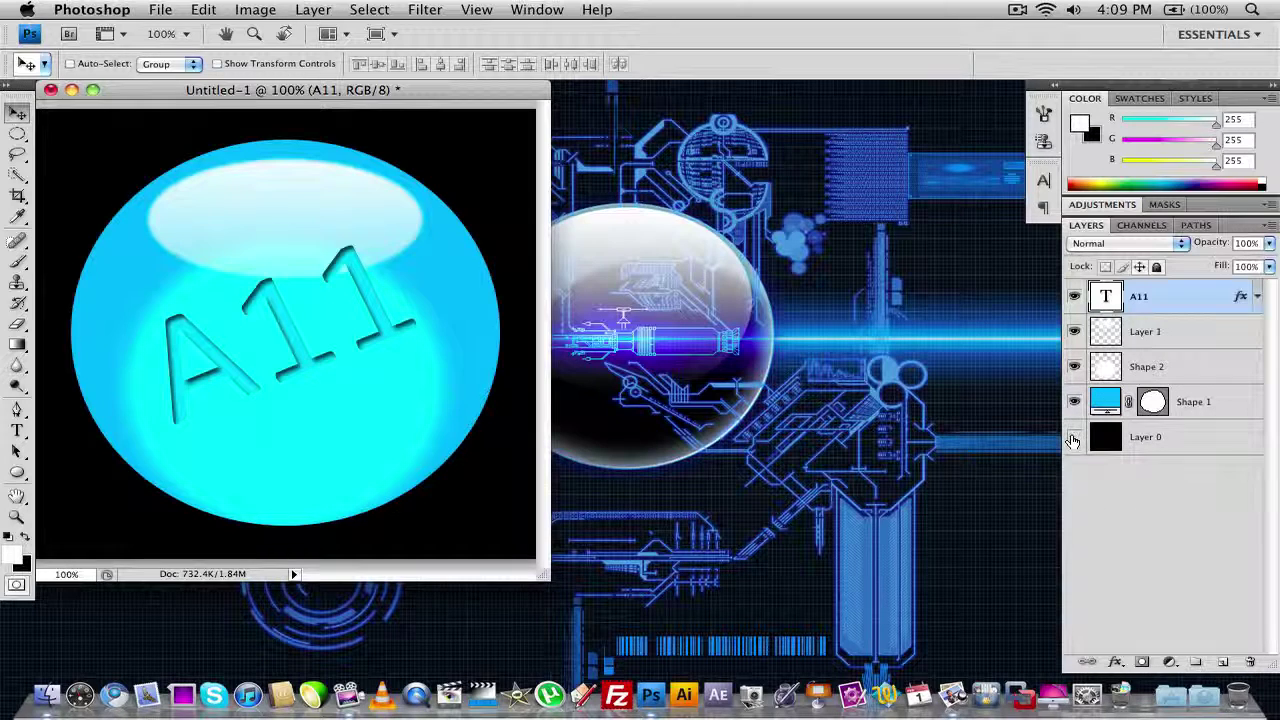
click(1073, 438)
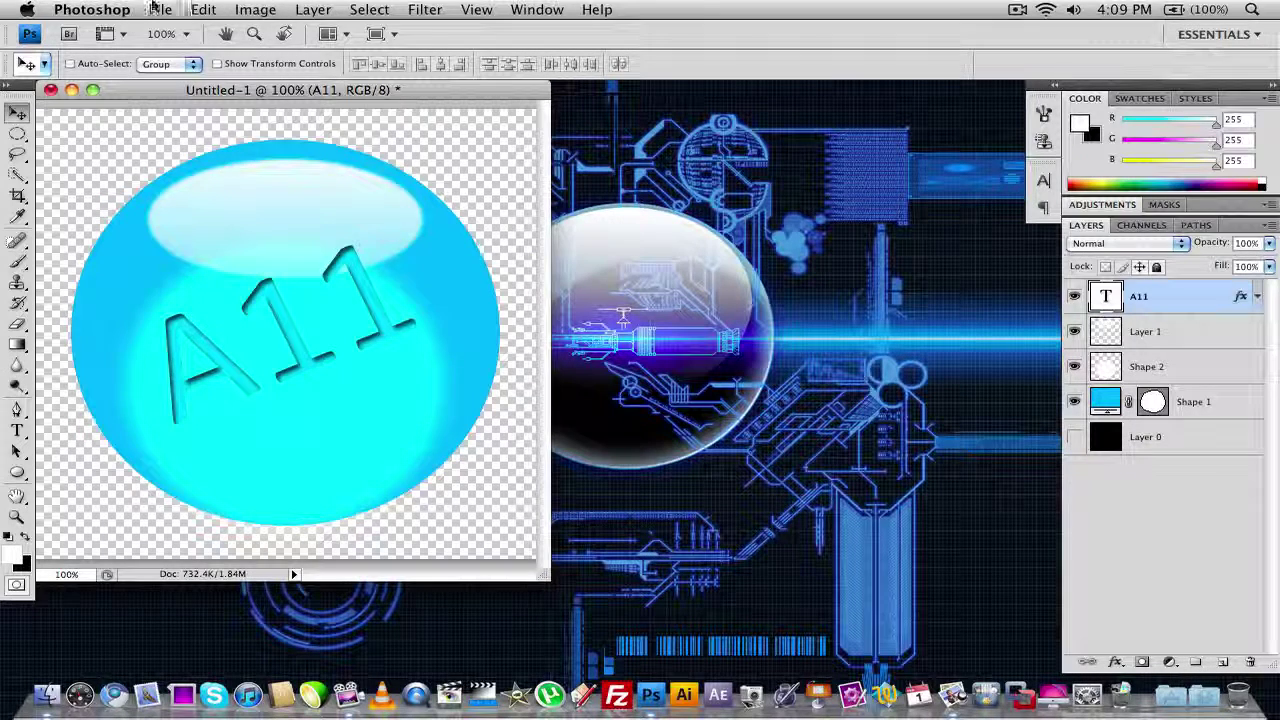
- Save a copy of the logo to the Desktop as logo.png in PNG format with interlacing set to None
click(160, 9)
click(203, 241)
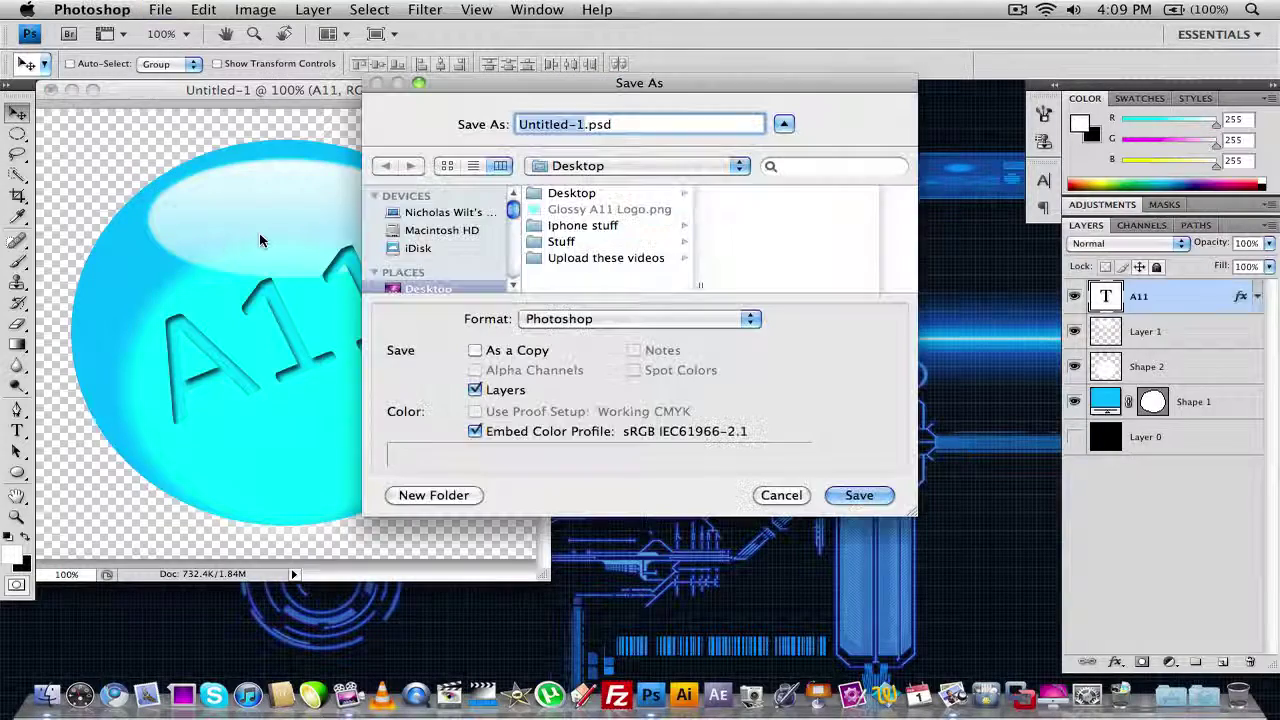
text(logo)
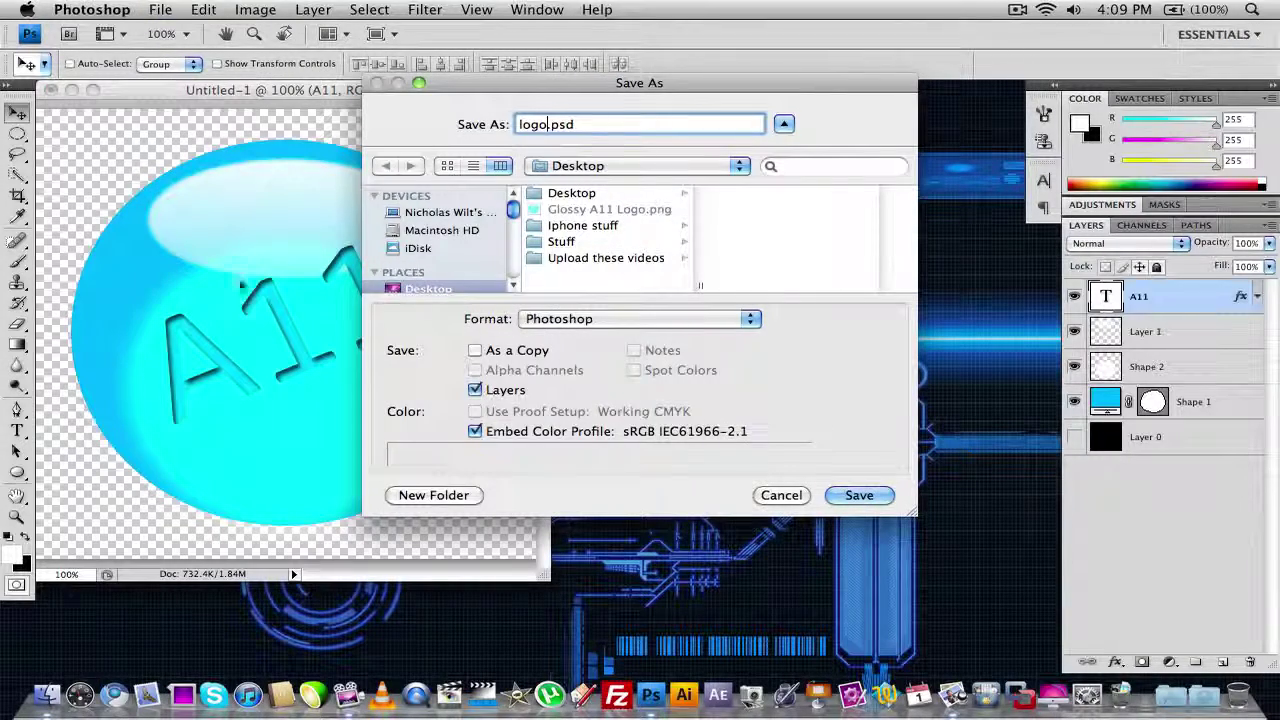
click(600, 318)
click(551, 558)
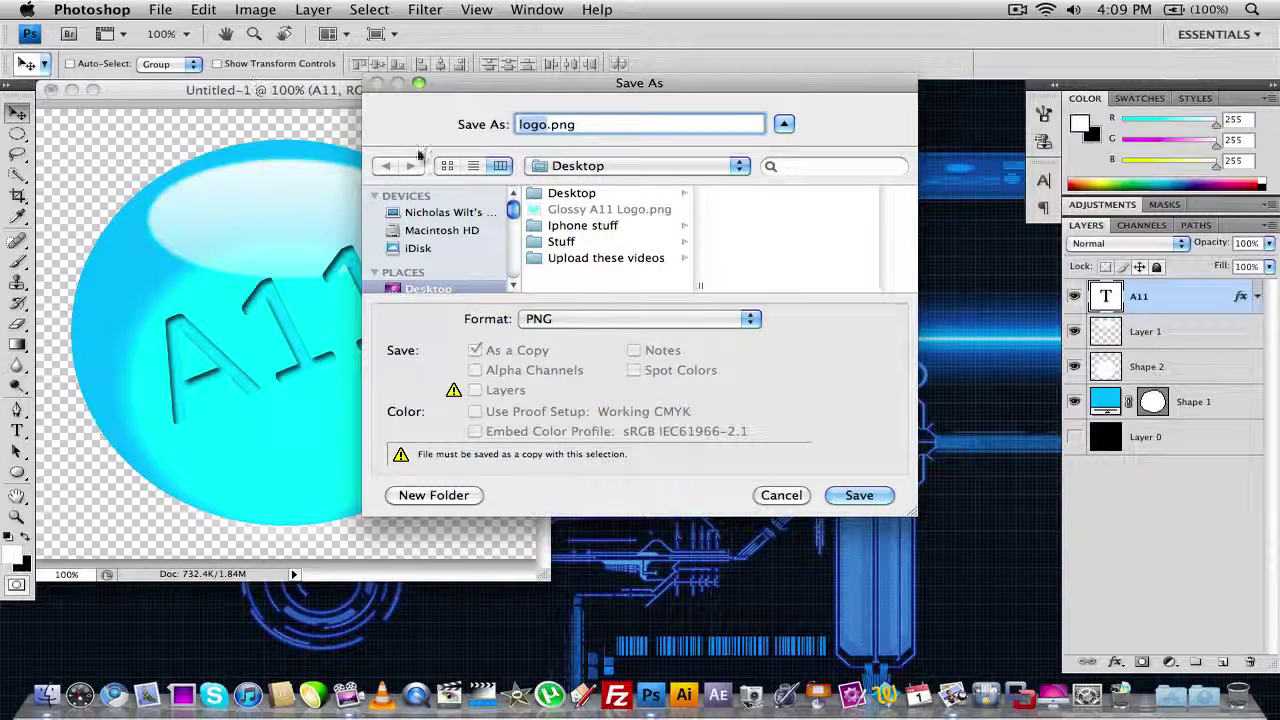
click(858, 495)
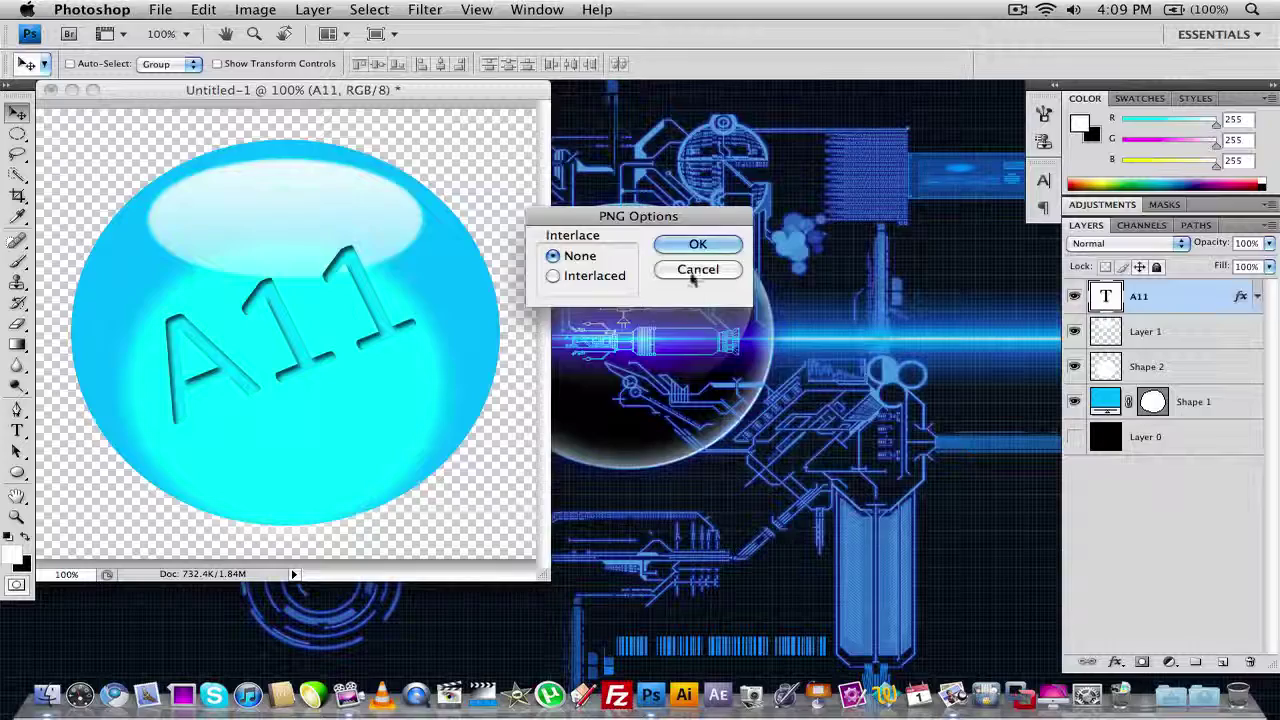
click(690, 244)
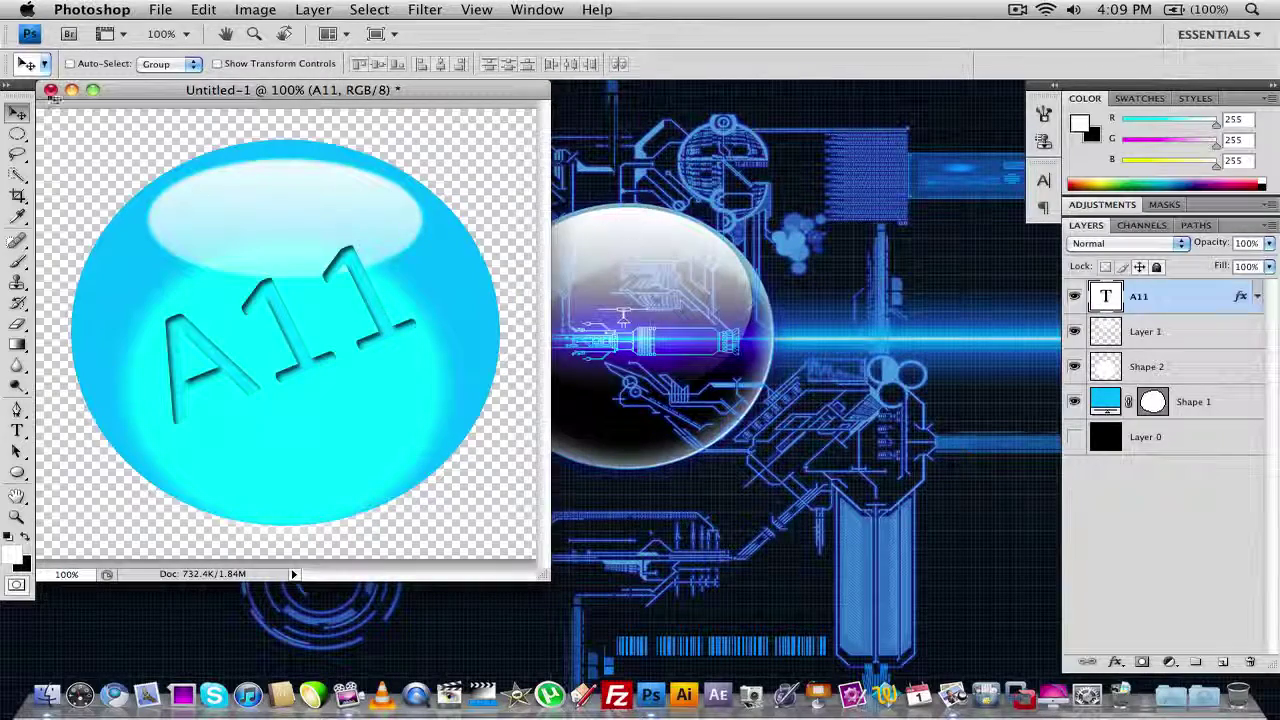
- Close the untitled logo document without saving its changes and quit Photoshop
click(50, 89)
click(560, 226)
key(super+q)
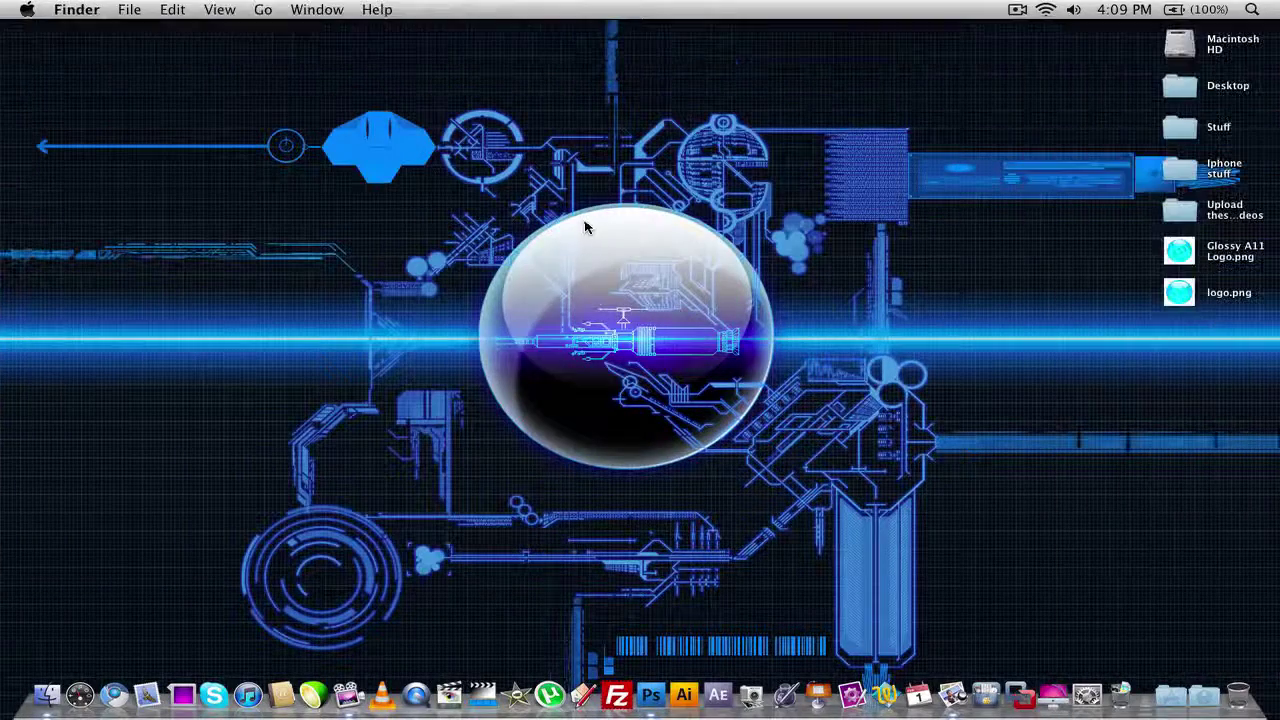
- Open logo.png from the desktop in Preview, examine the exported logo and its transparent background, and close it
double_click(1179, 292)
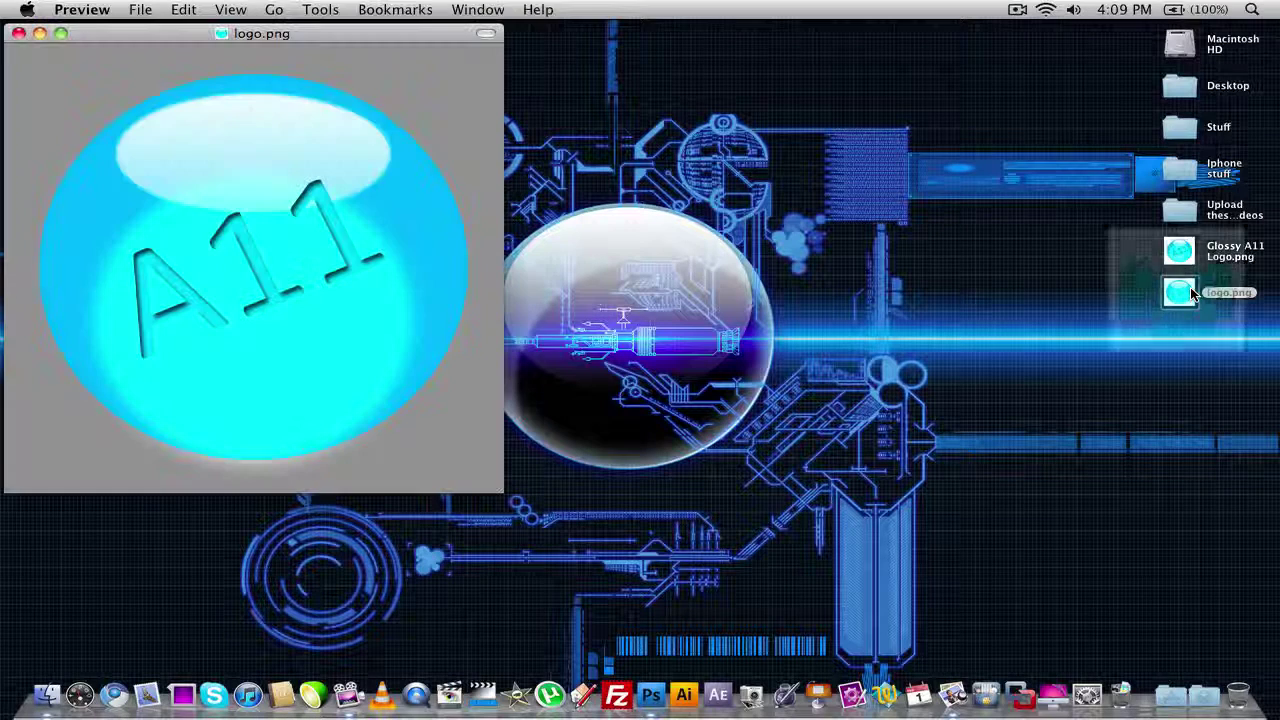
click(1046, 429)
click(313, 211)
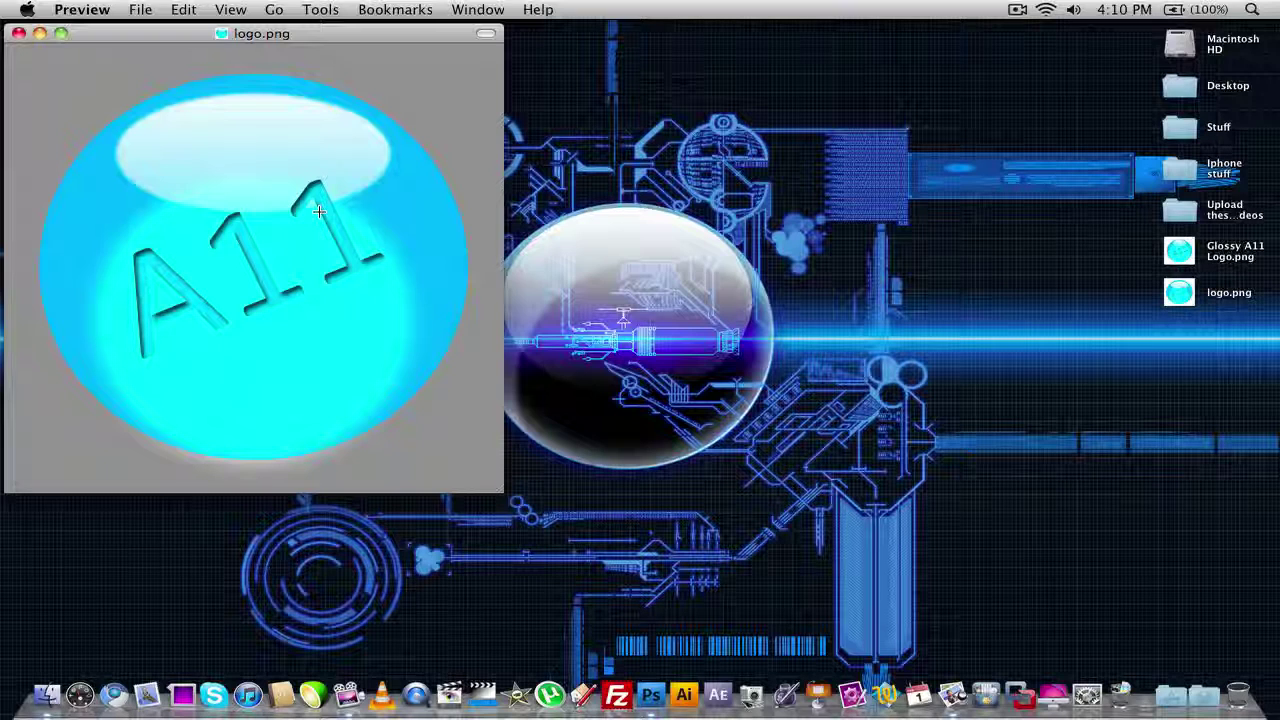
click(18, 33)
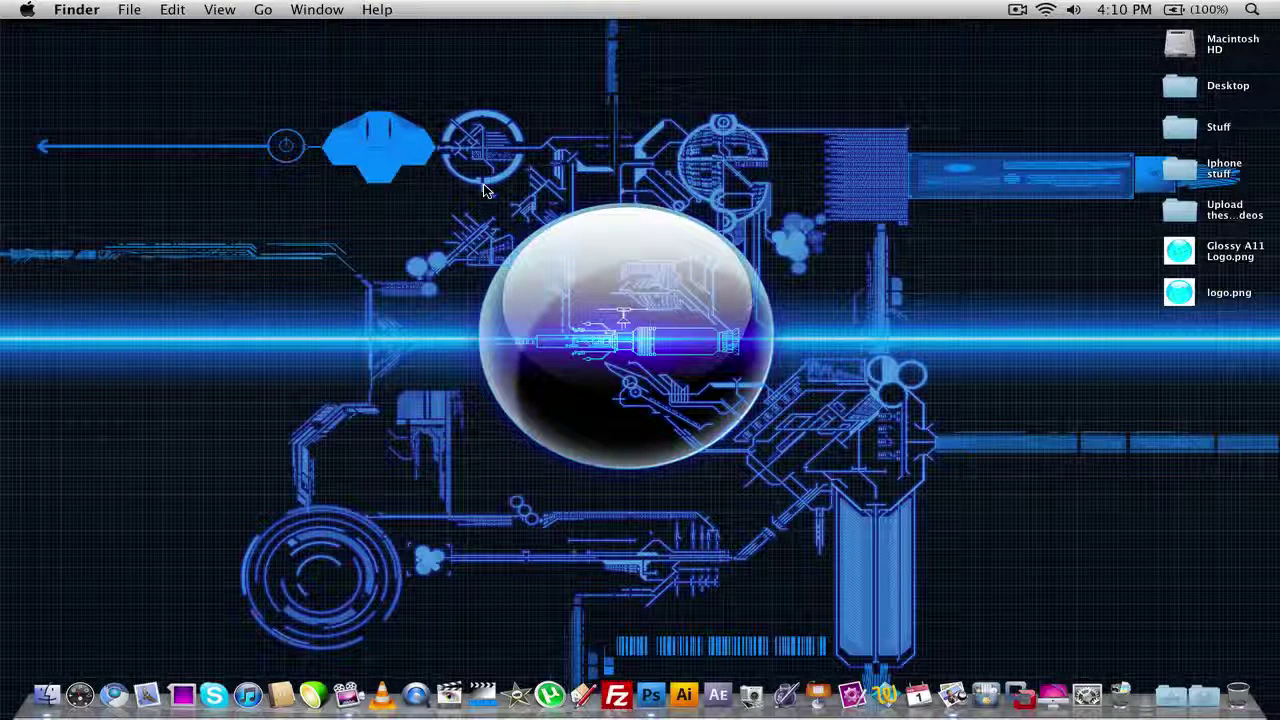